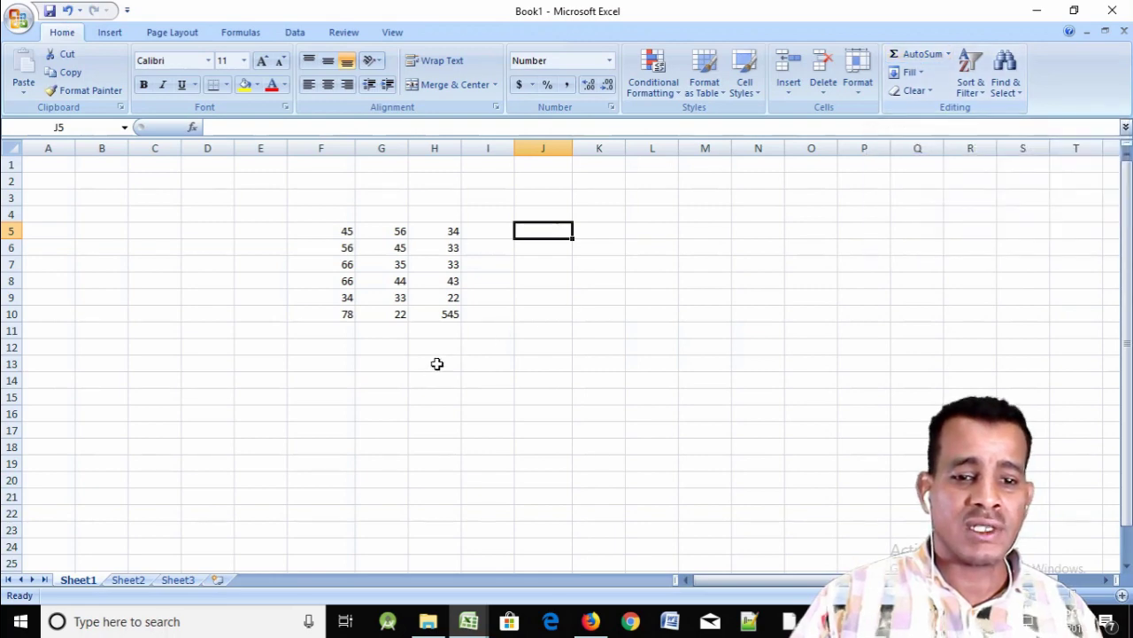
Insert an AutoSum formula in cell I5 that totals F5:H5
left_click(492, 229)
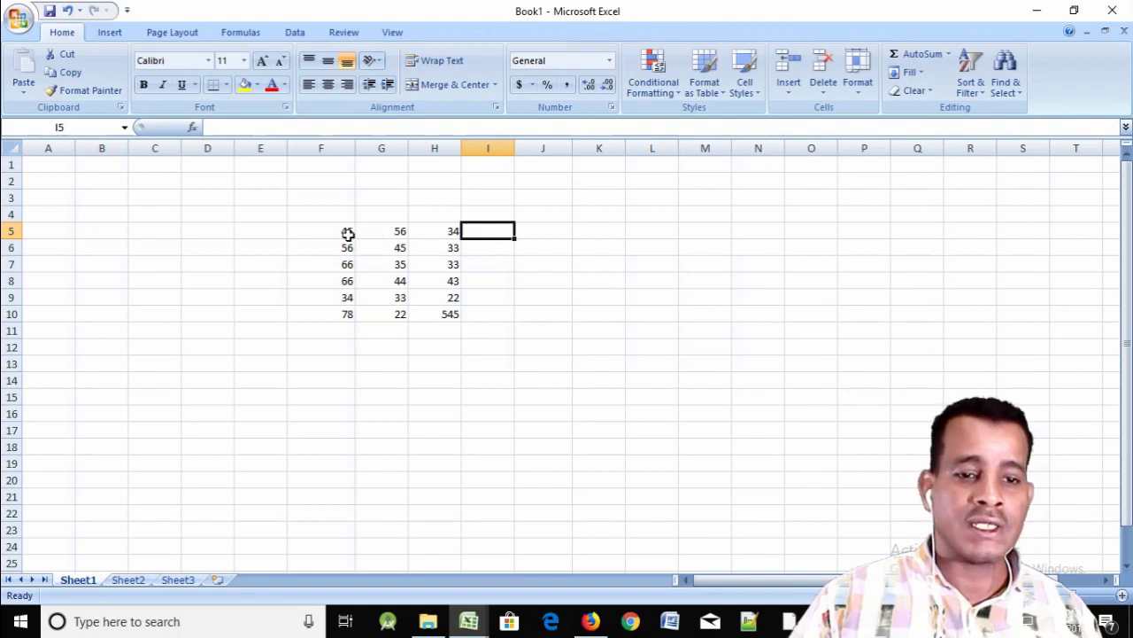
left_click(921, 54)
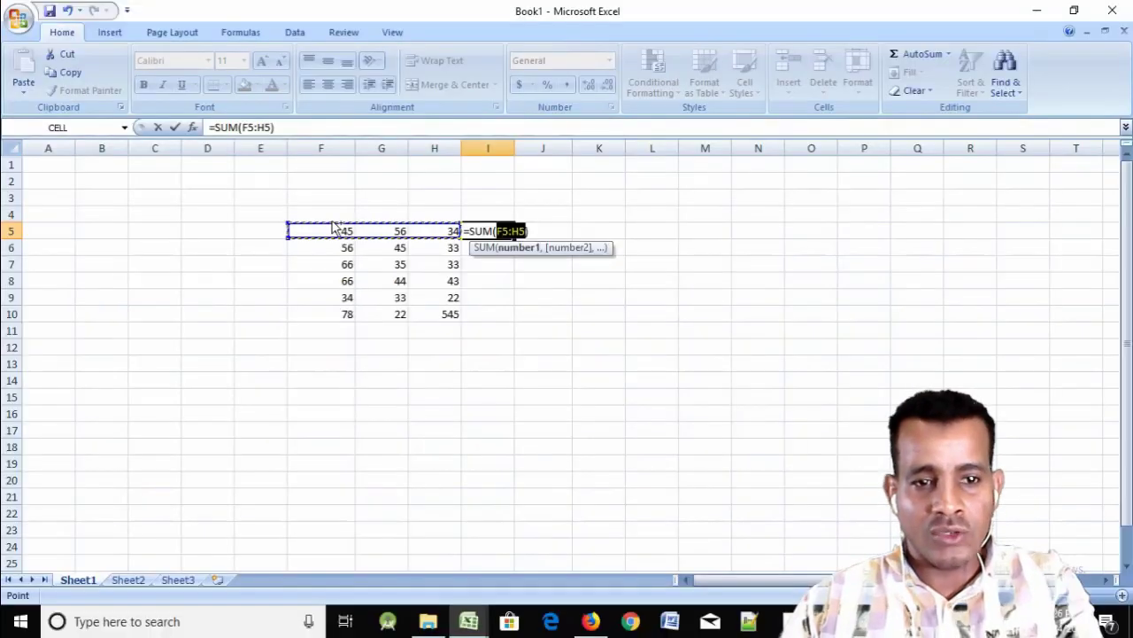
key("Return")
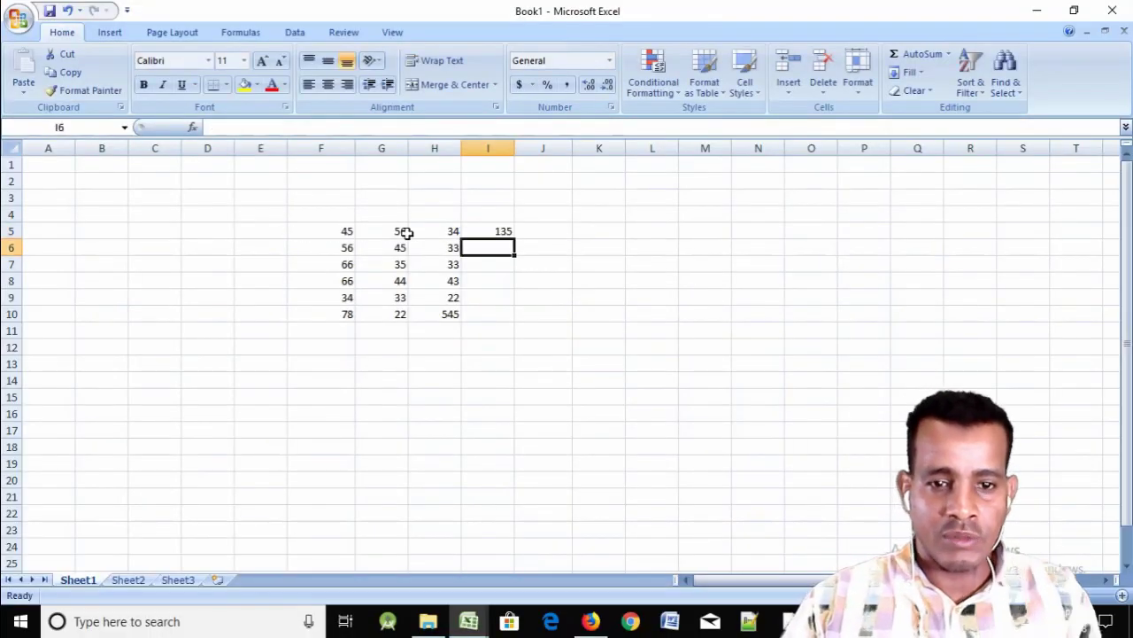
Fill the SUM formula in I5 down through cell I10
left_click(502, 233)
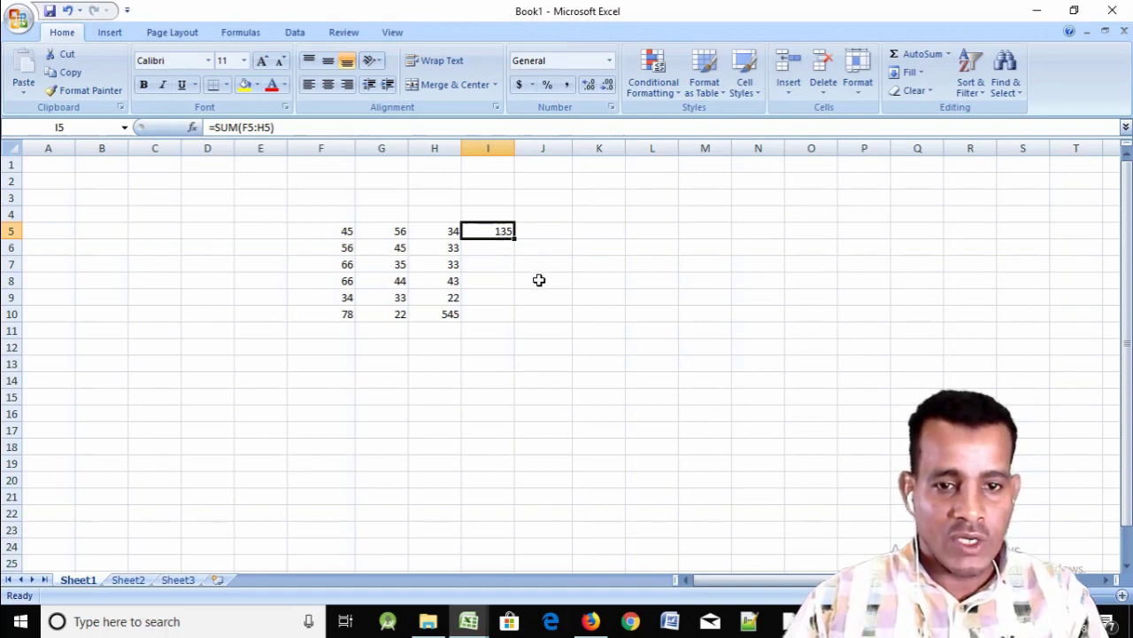
scroll(566, 355, "up", 4)
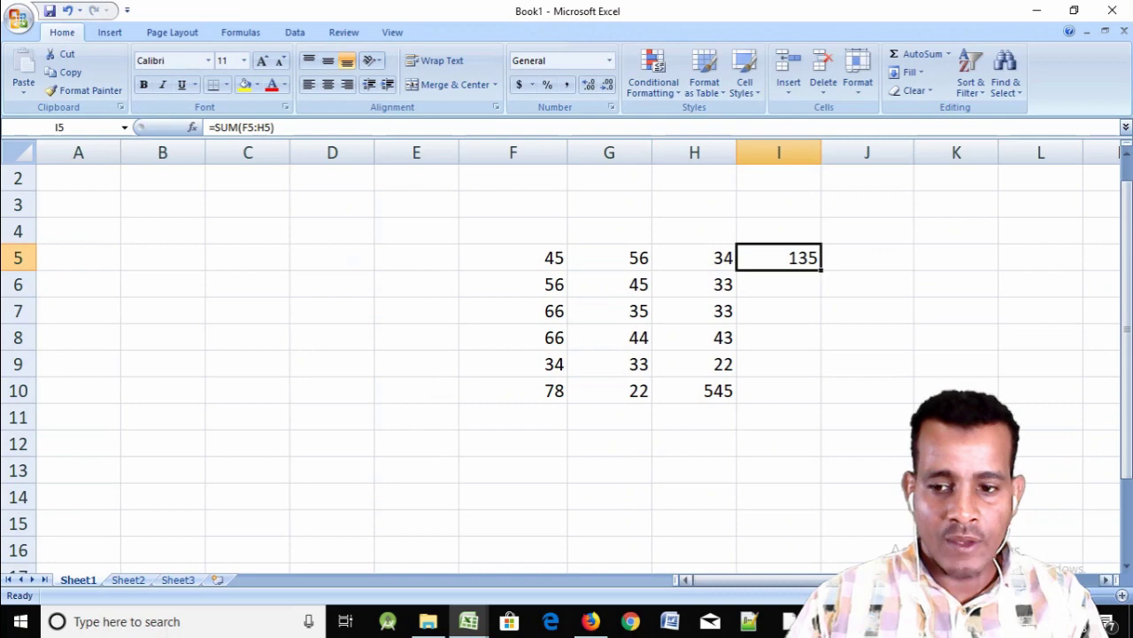
scroll(567, 354, "right", 2)
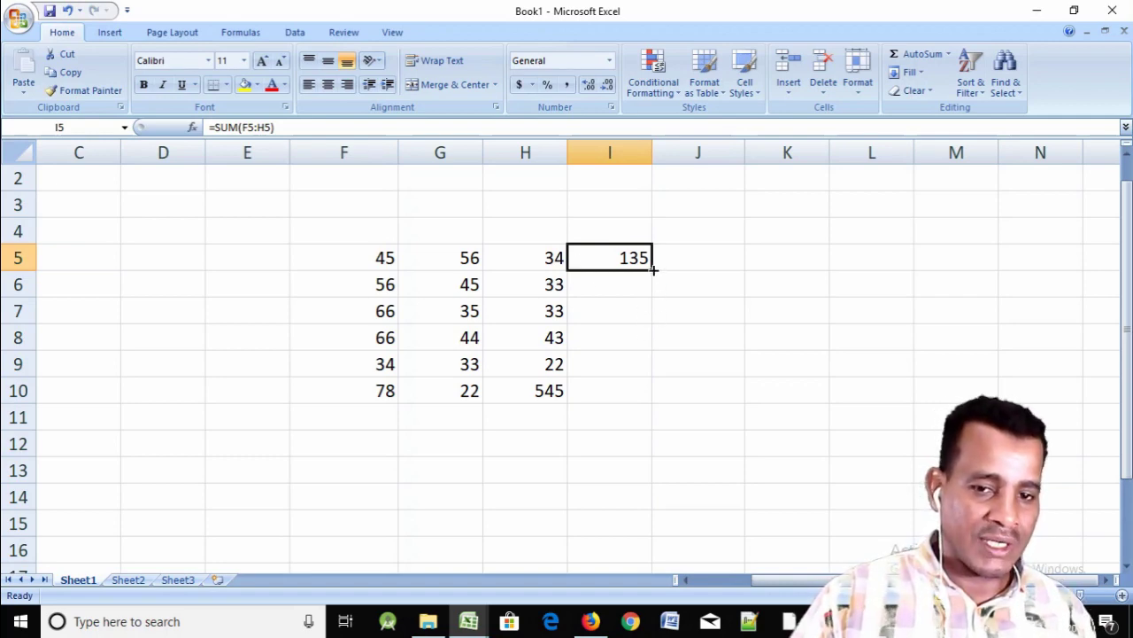
left_click(636, 290)
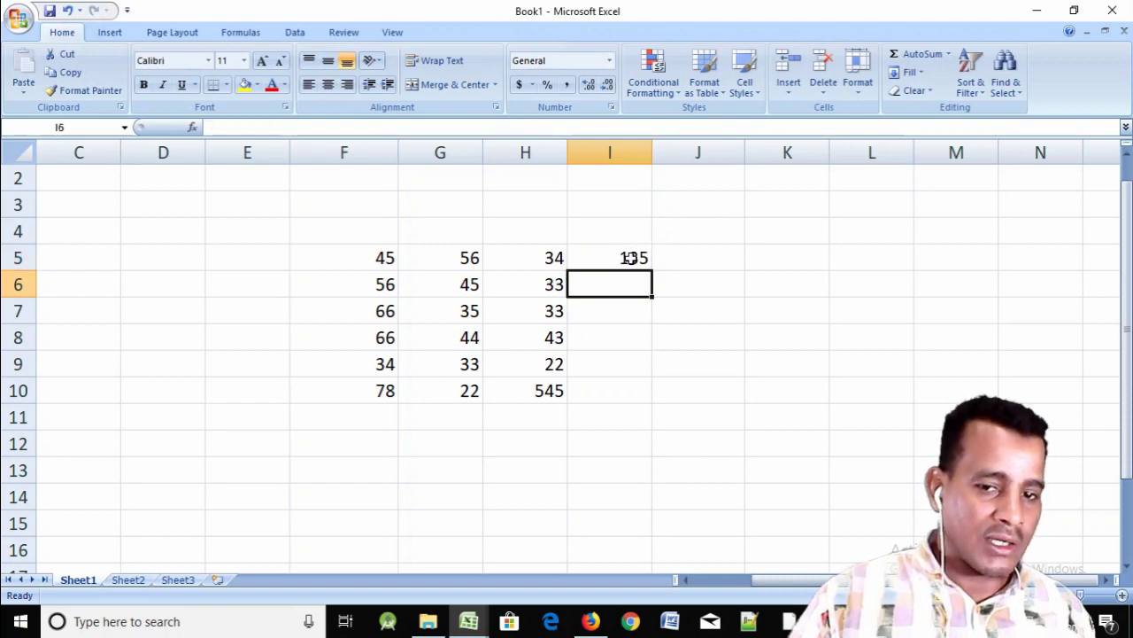
left_click(638, 262)
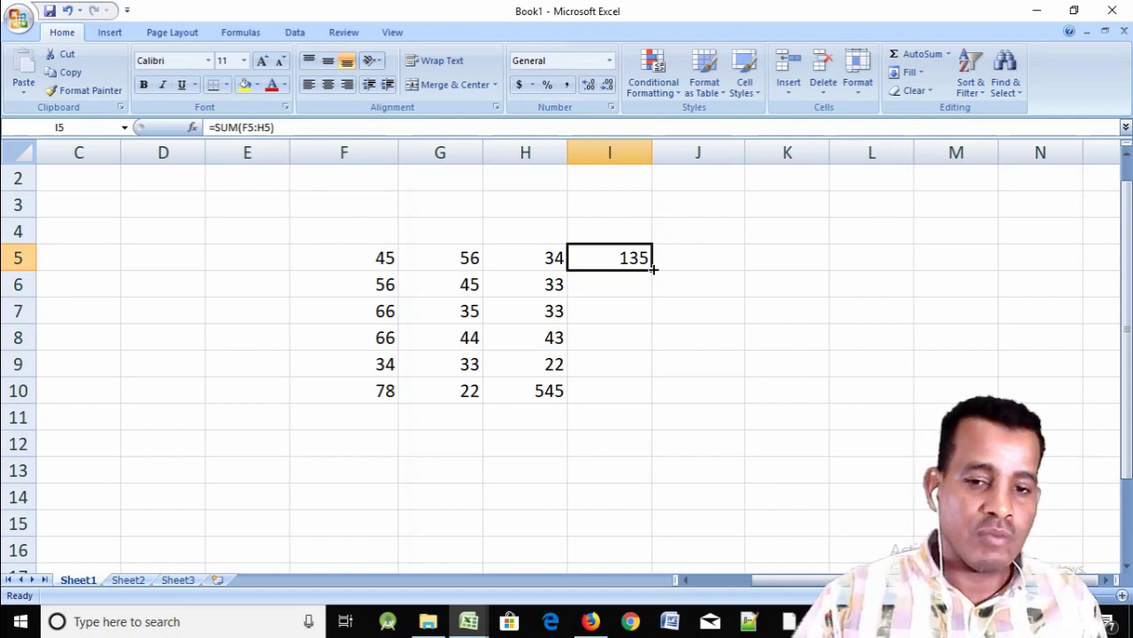
left_click_drag(652, 269, 658, 405)
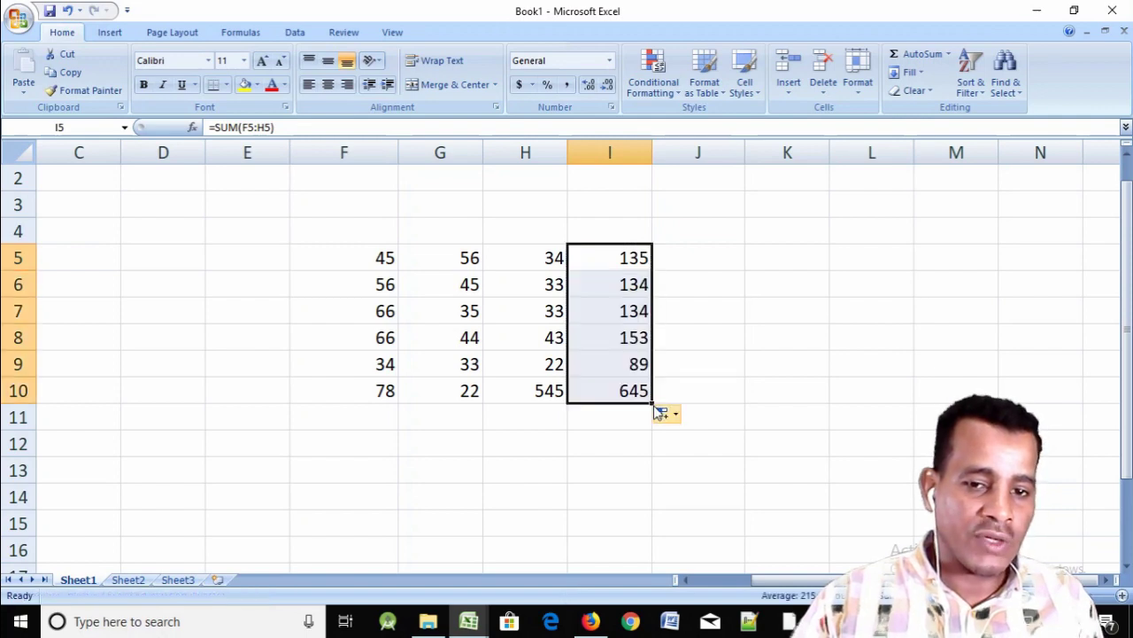
Inspect the copied SUM formulas in I6 to I9 and clear the contents of I6:I10
left_click(617, 289)
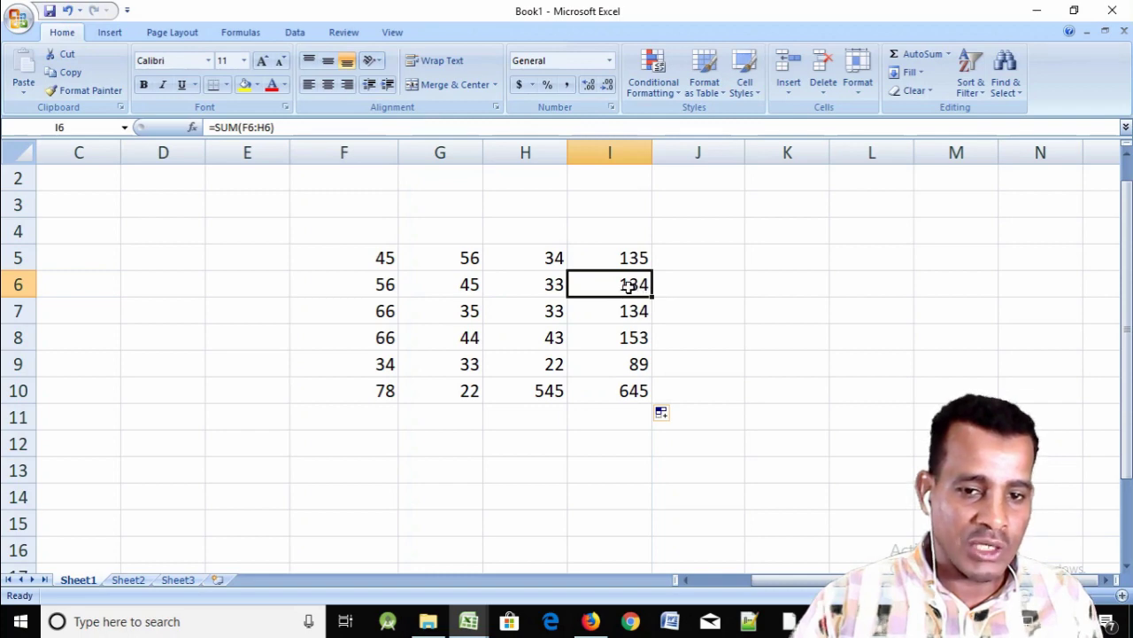
left_click(627, 316)
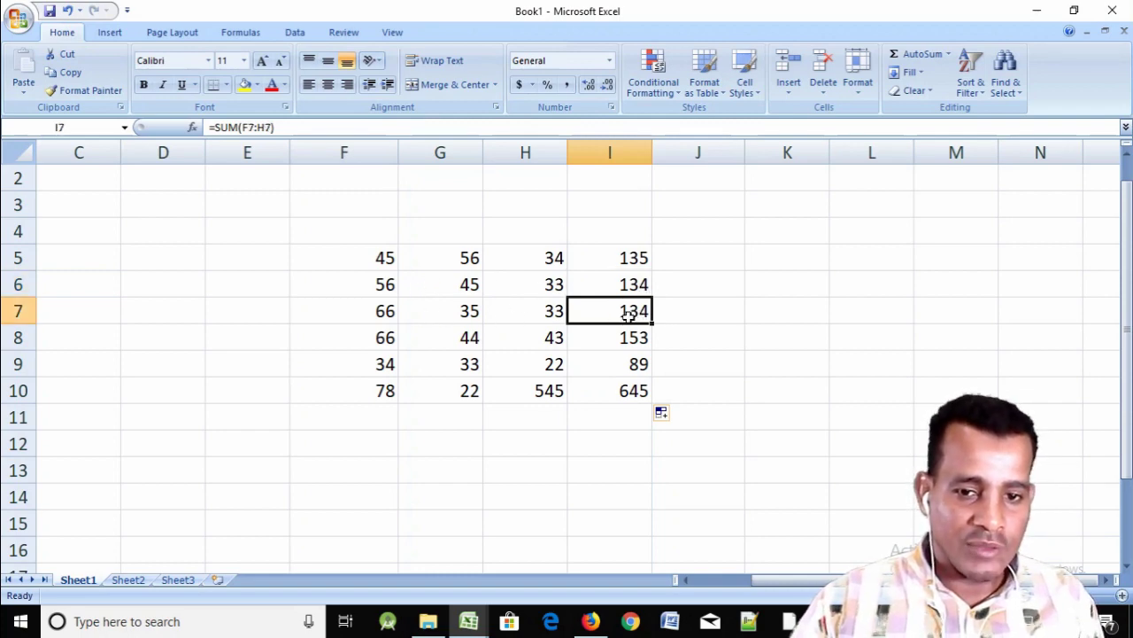
left_click(629, 339)
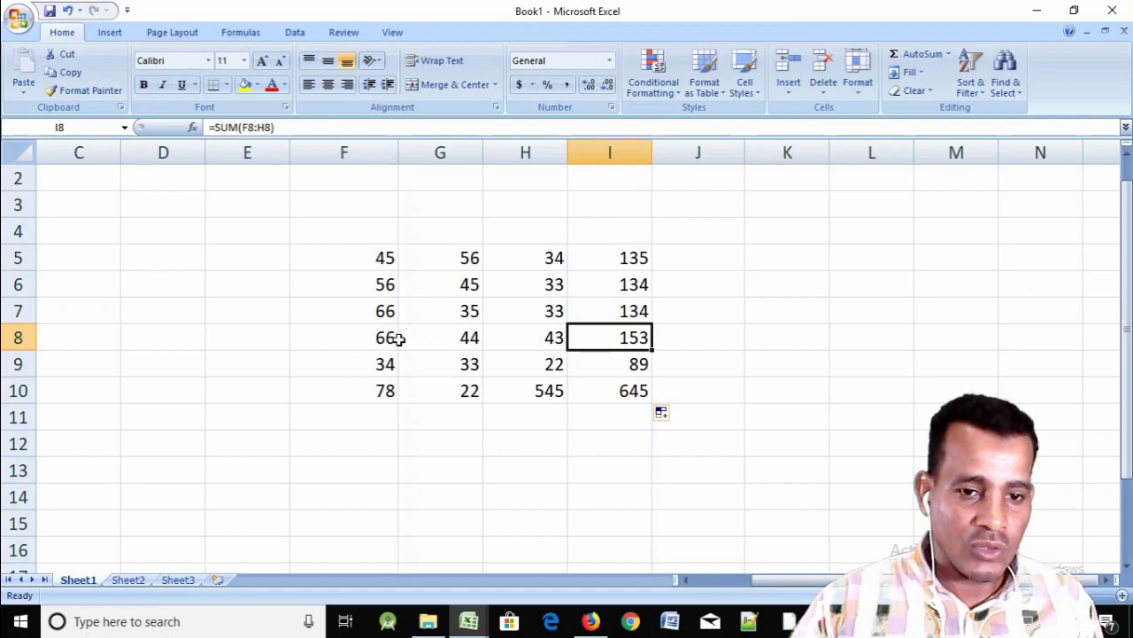
left_click(639, 365)
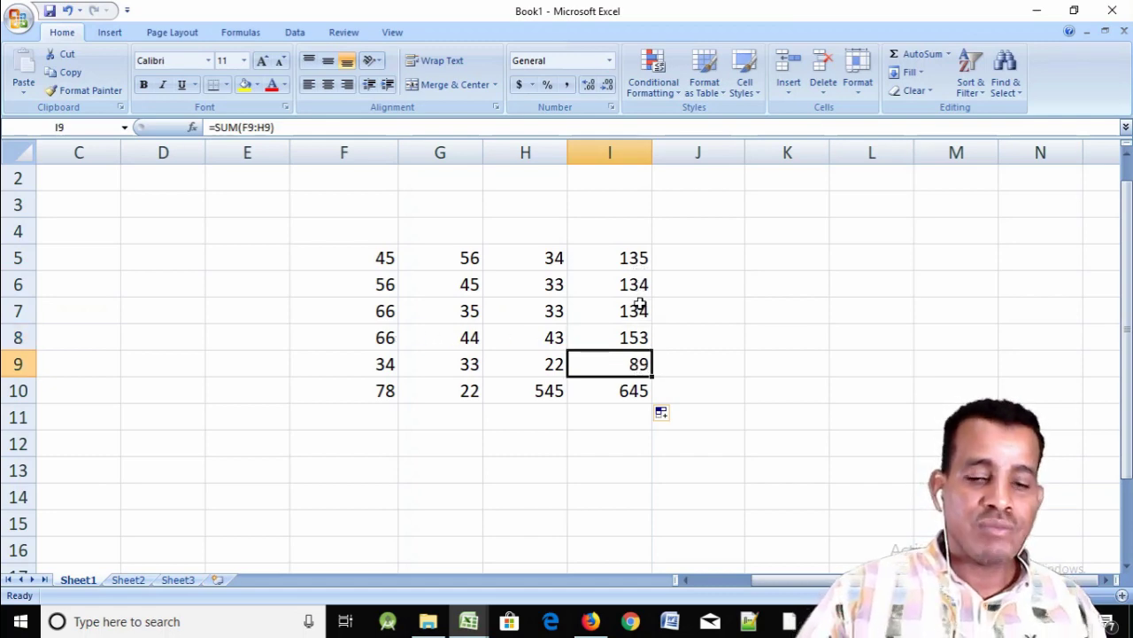
left_click_drag(639, 285, 644, 382)
key("Delete")
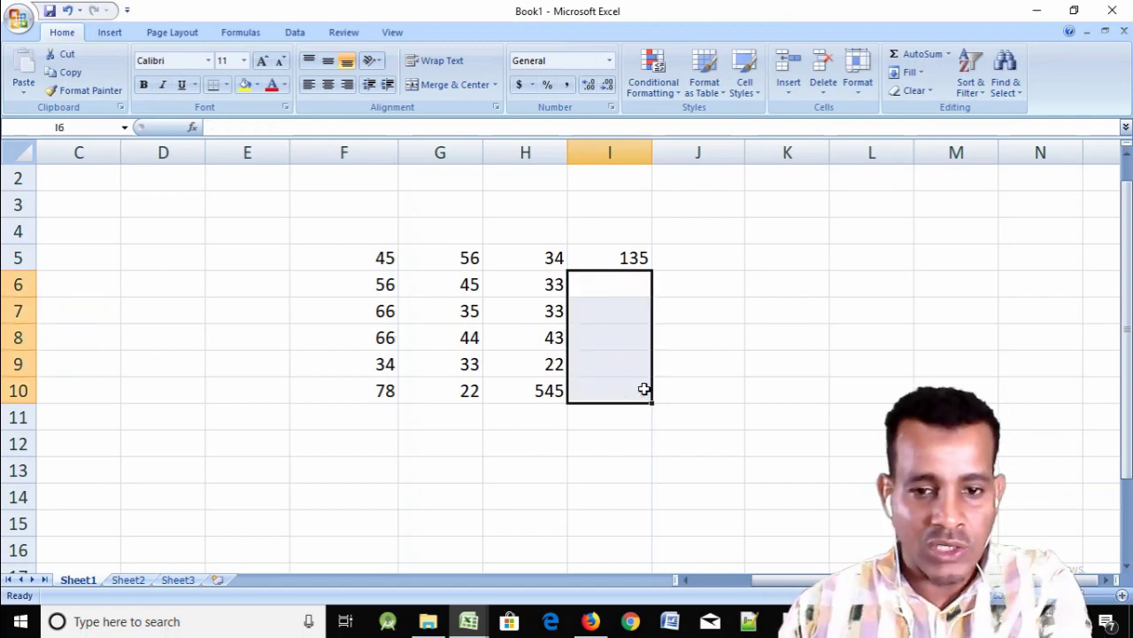
Copy the row total in I5 down to I10 so every row is summed
left_click(603, 328)
left_click(614, 283)
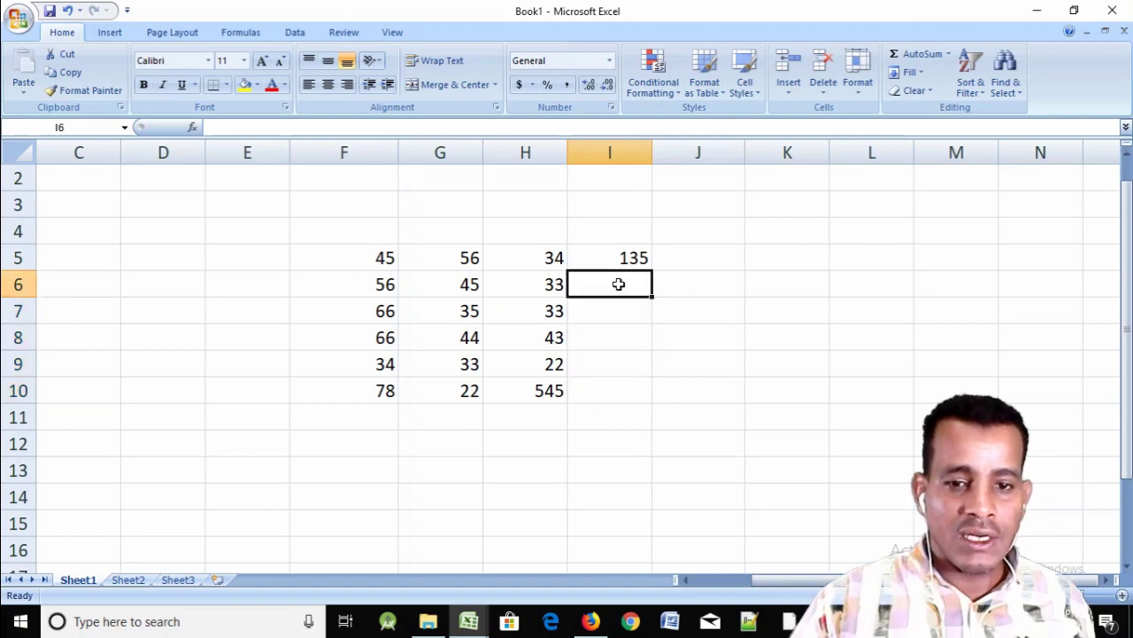
left_click(634, 258)
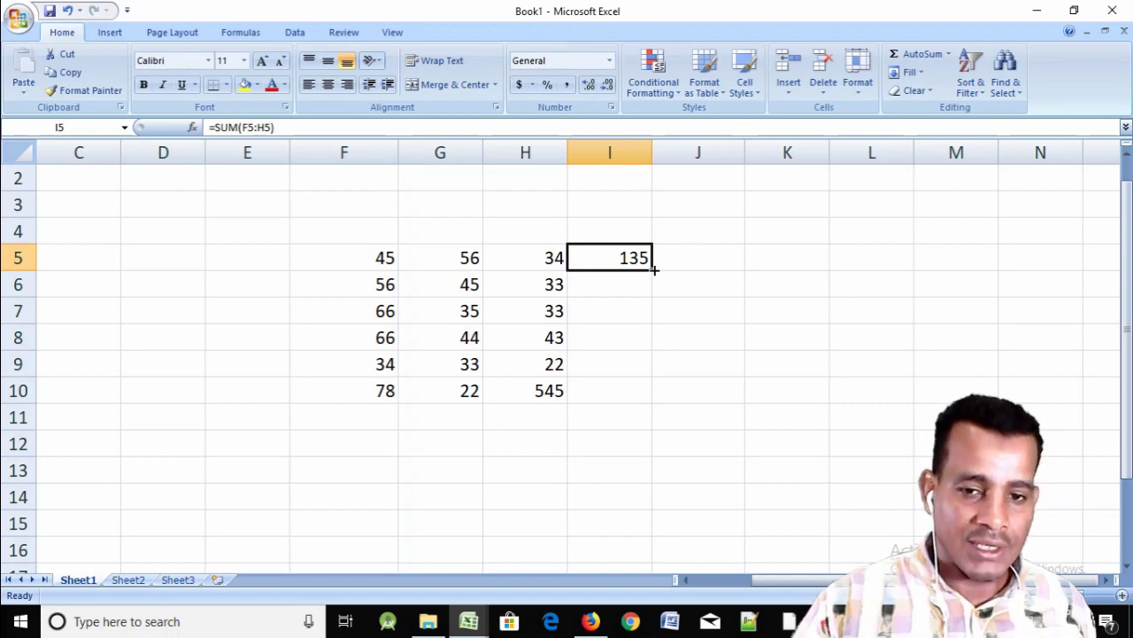
left_click_drag(653, 269, 659, 402)
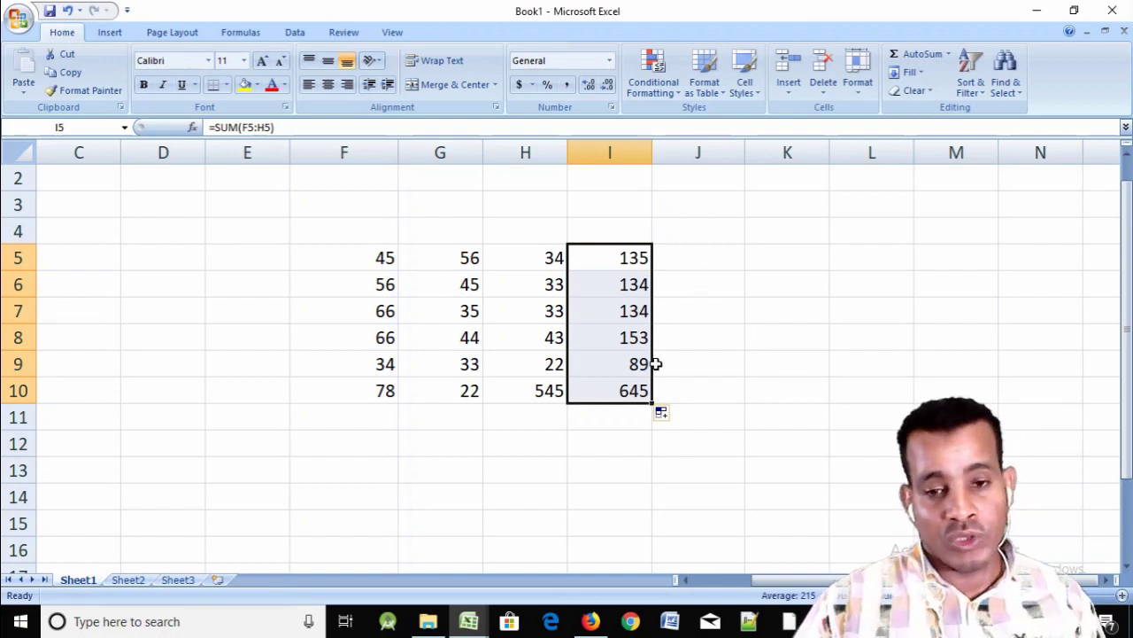
Enter the heading "total" in cell I4 above the row sums
left_click(611, 262)
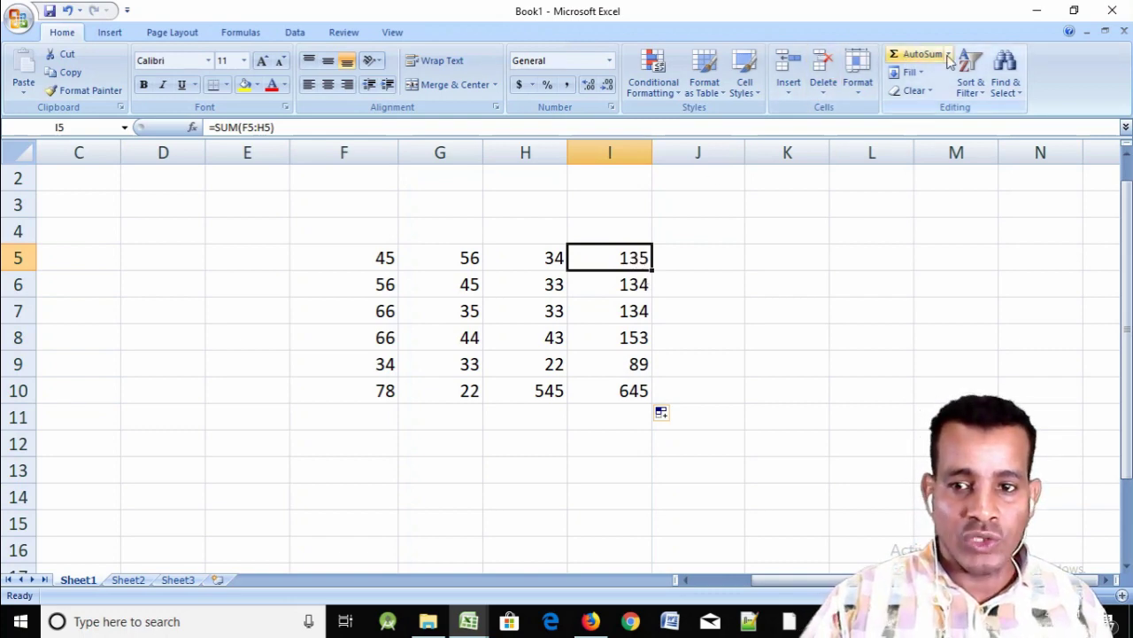
left_click(695, 256)
left_click(636, 240)
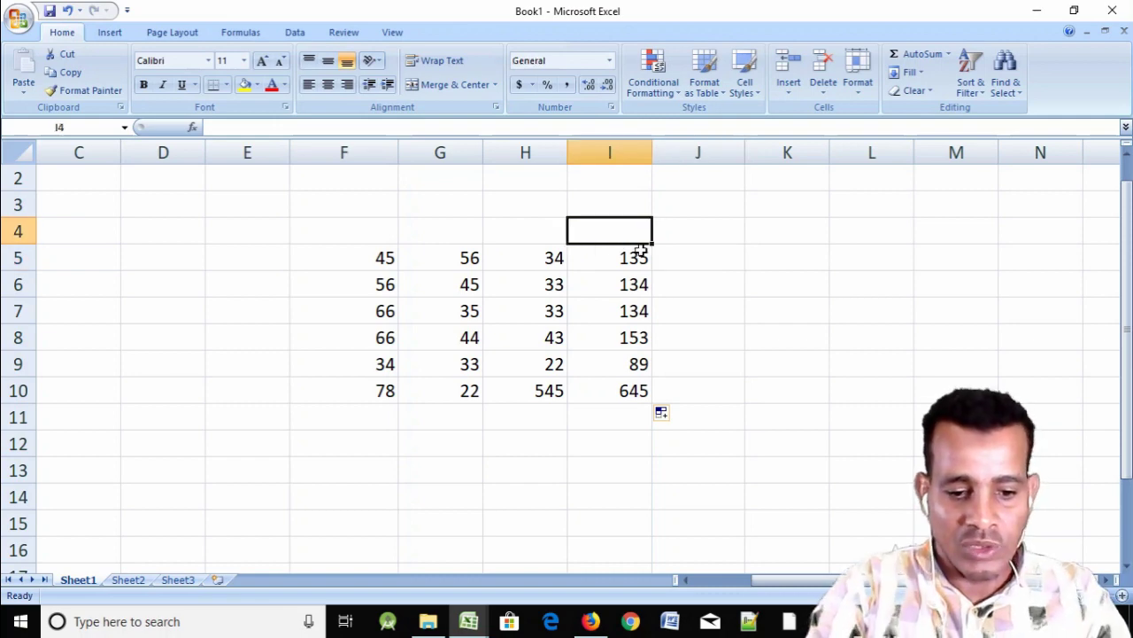
type("tota")
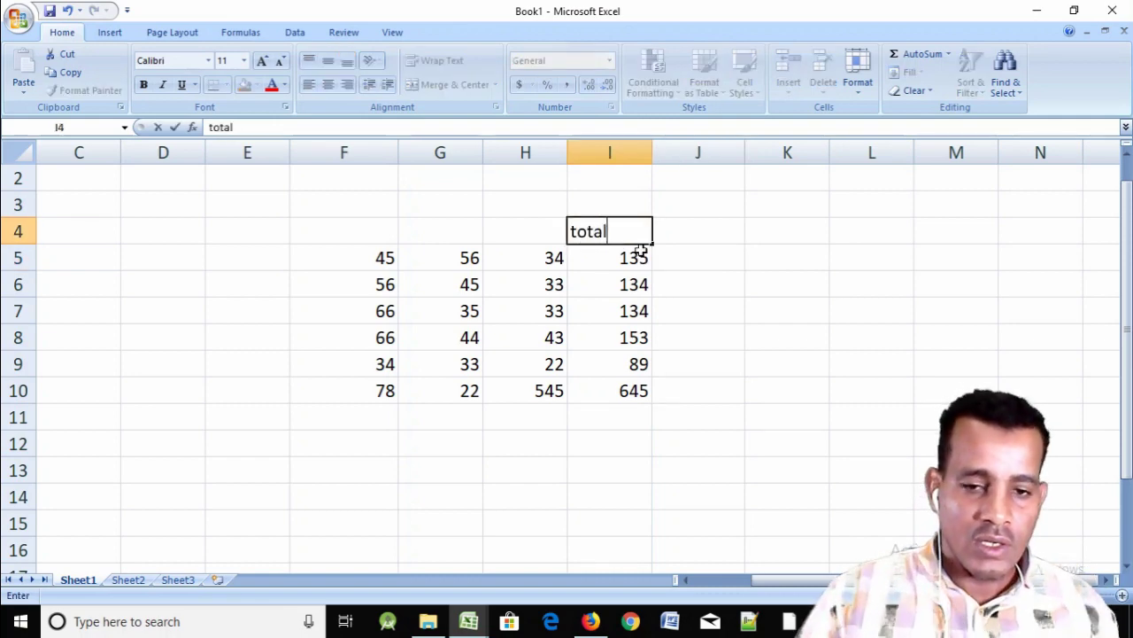
type("l")
left_click(685, 230)
left_click(632, 232)
left_click(701, 237)
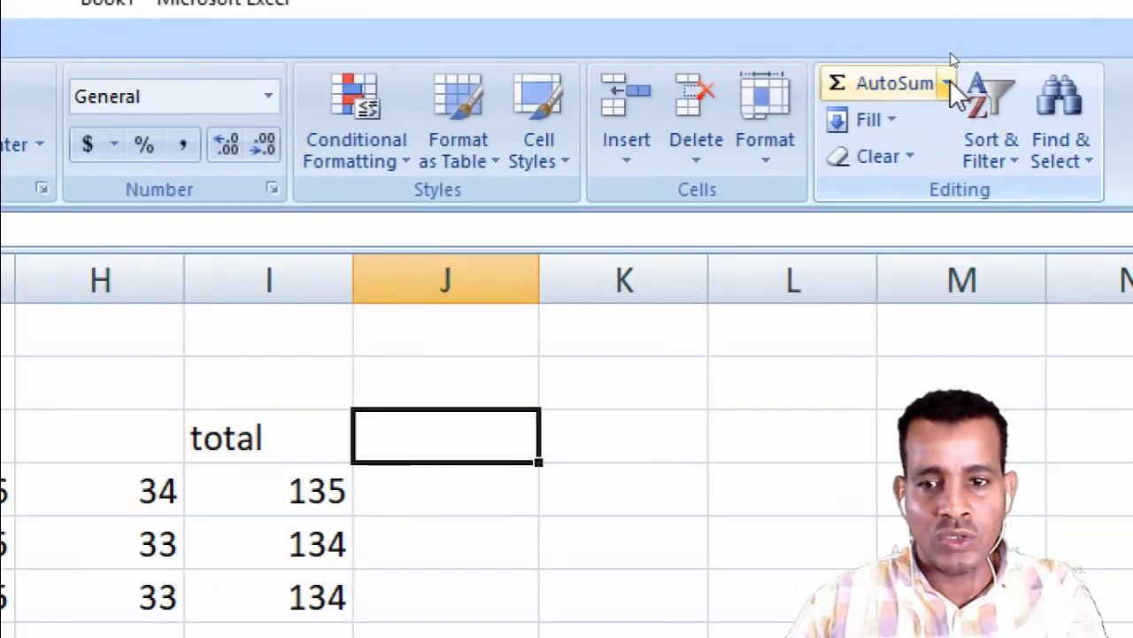
left_click(949, 85)
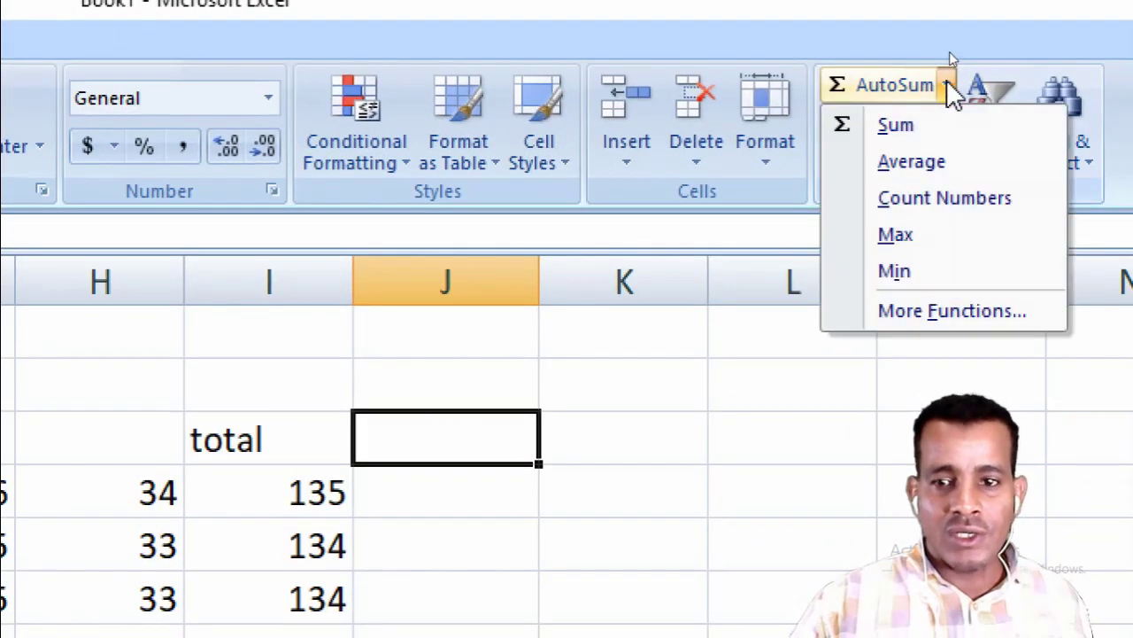
left_click(916, 175)
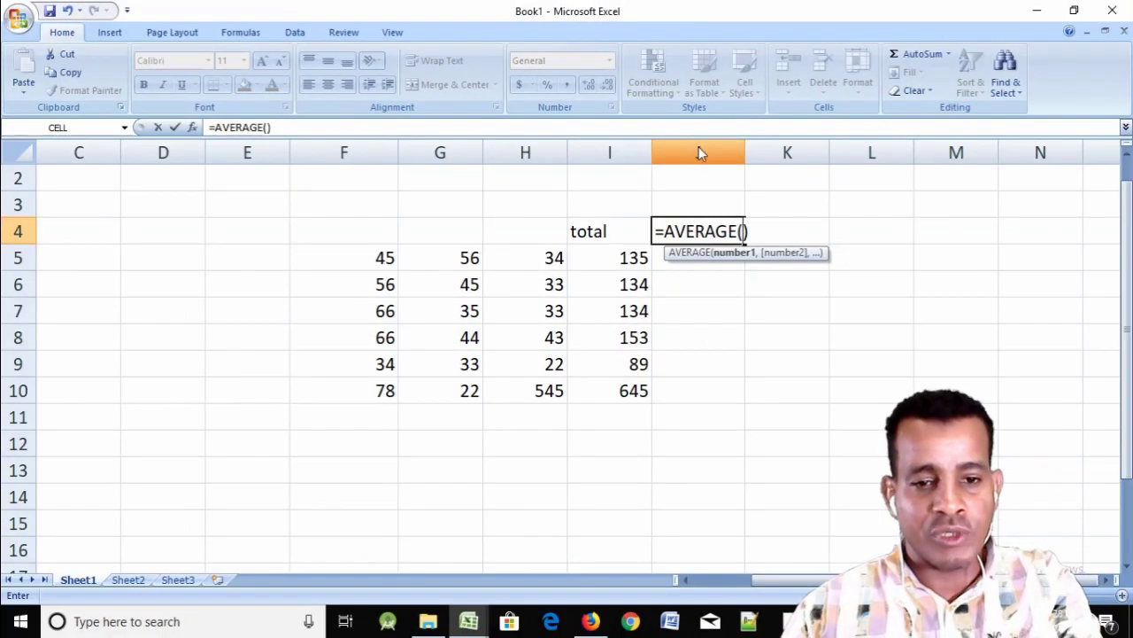
left_click(632, 232)
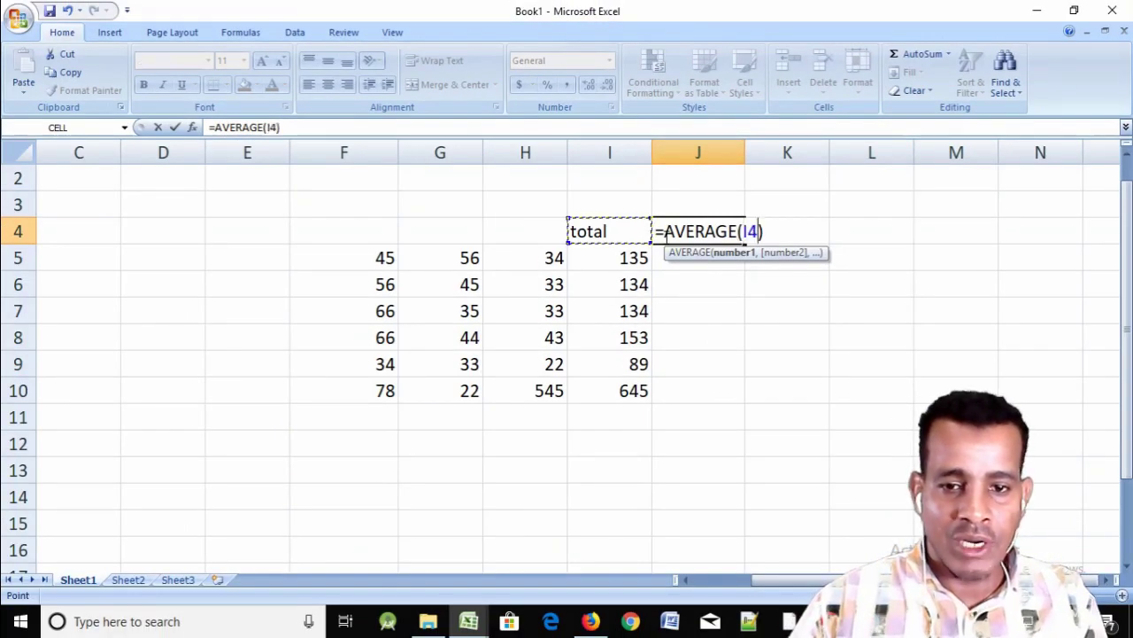
key("Escape")
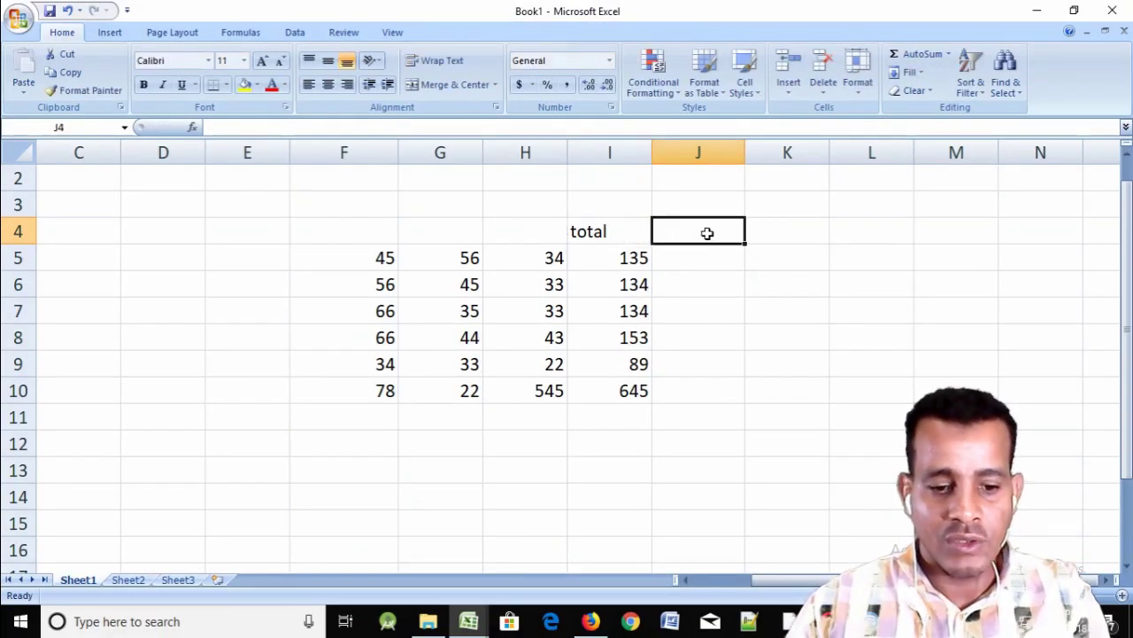
Enter the heading "average" in cell J4 beside the total heading
type("average")
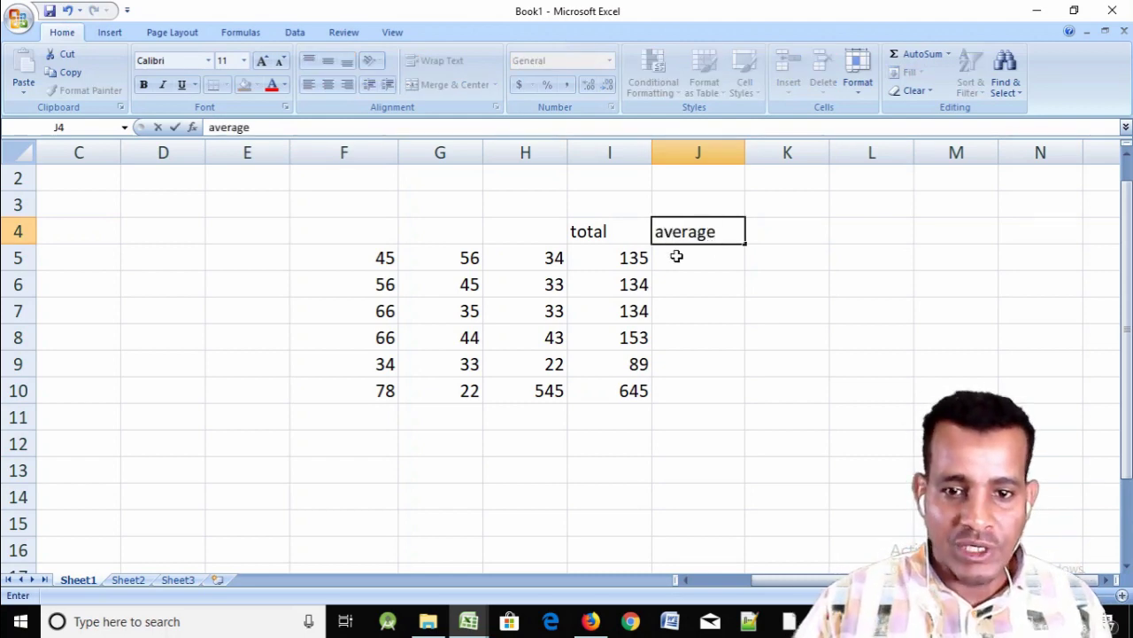
left_click(683, 256)
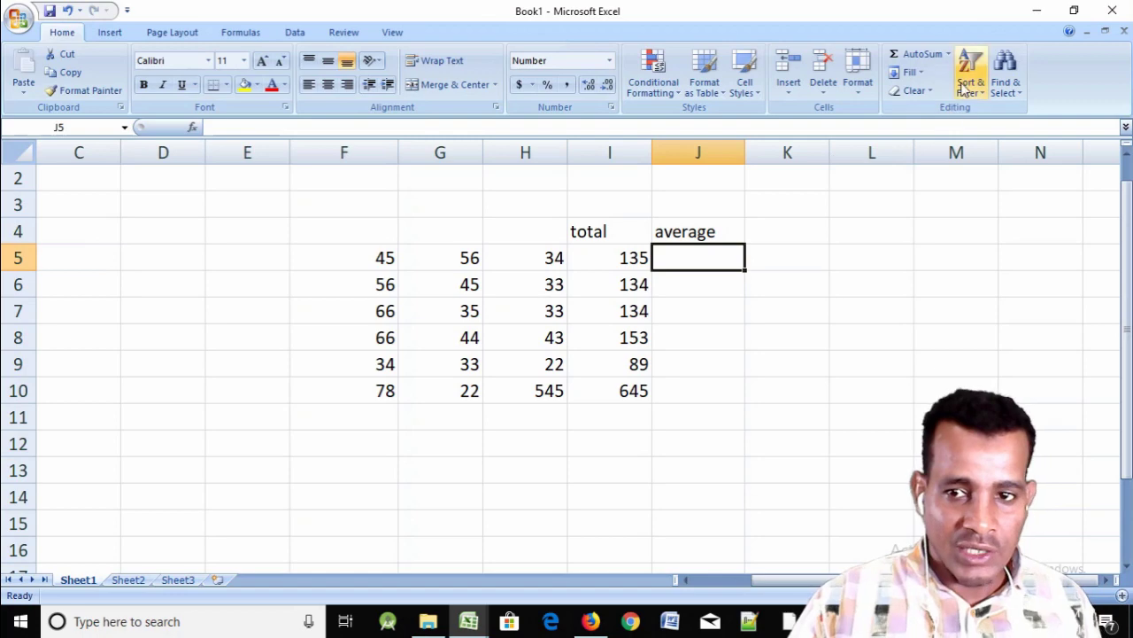
Insert an AutoSum Average function in cell J5 with the suggested range F5:I5
left_click(948, 54)
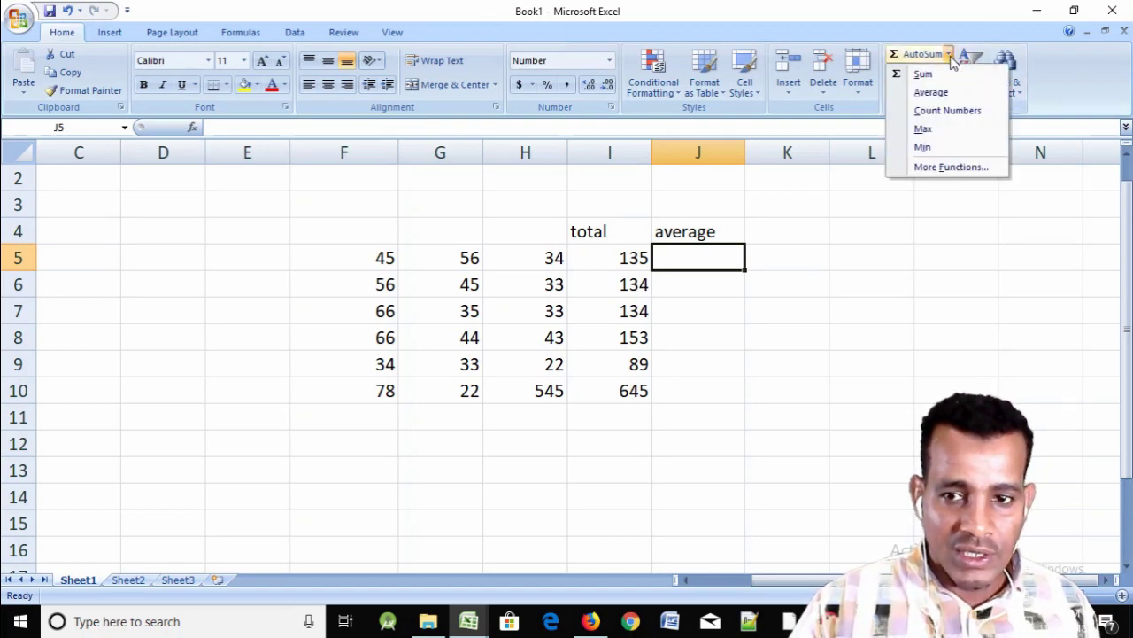
left_click(708, 258)
left_click(704, 240)
left_click(700, 257)
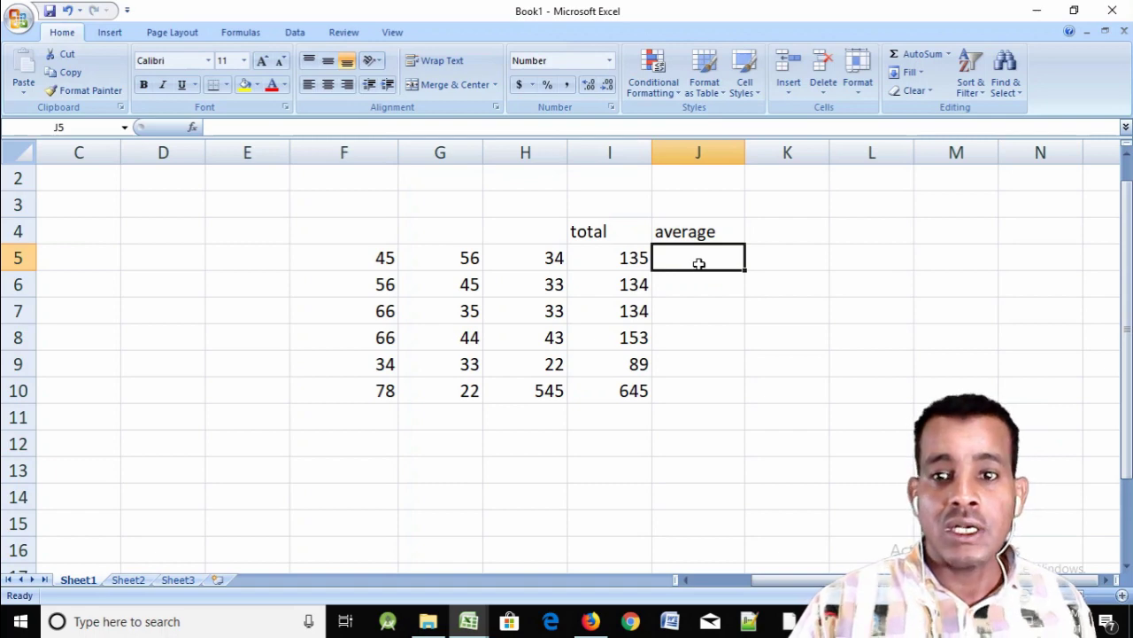
left_click(859, 96)
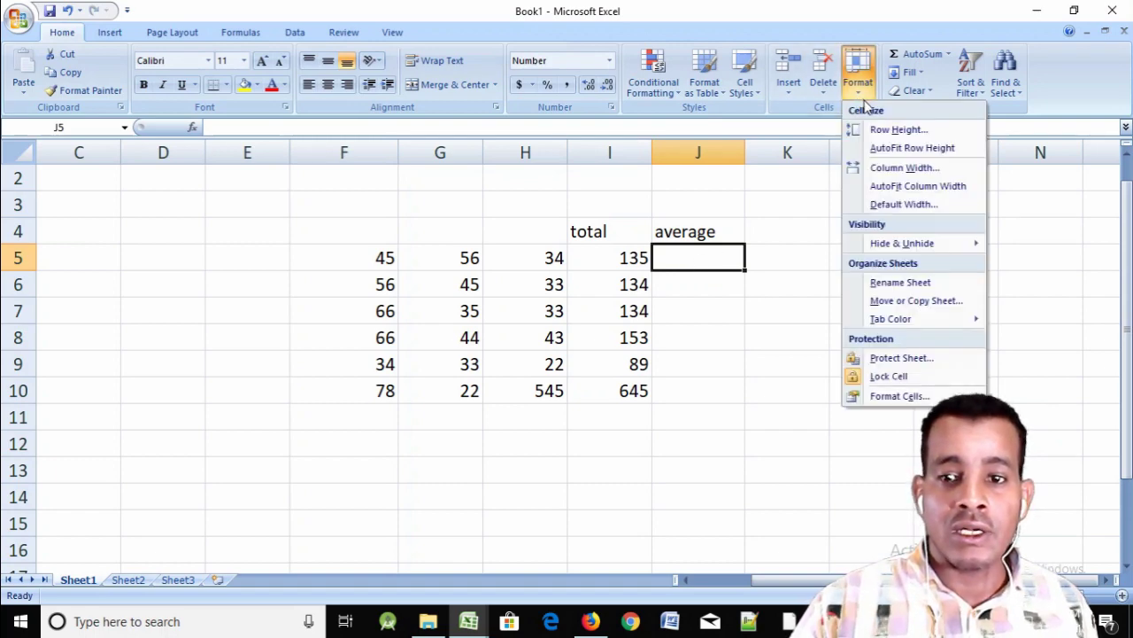
left_click(949, 55)
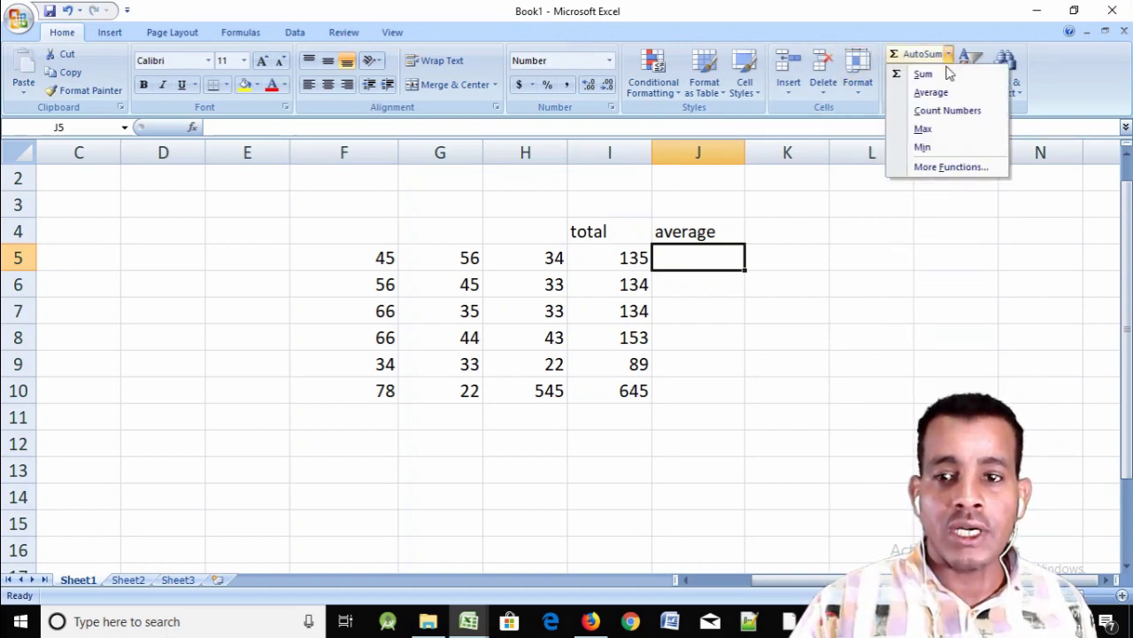
left_click(939, 92)
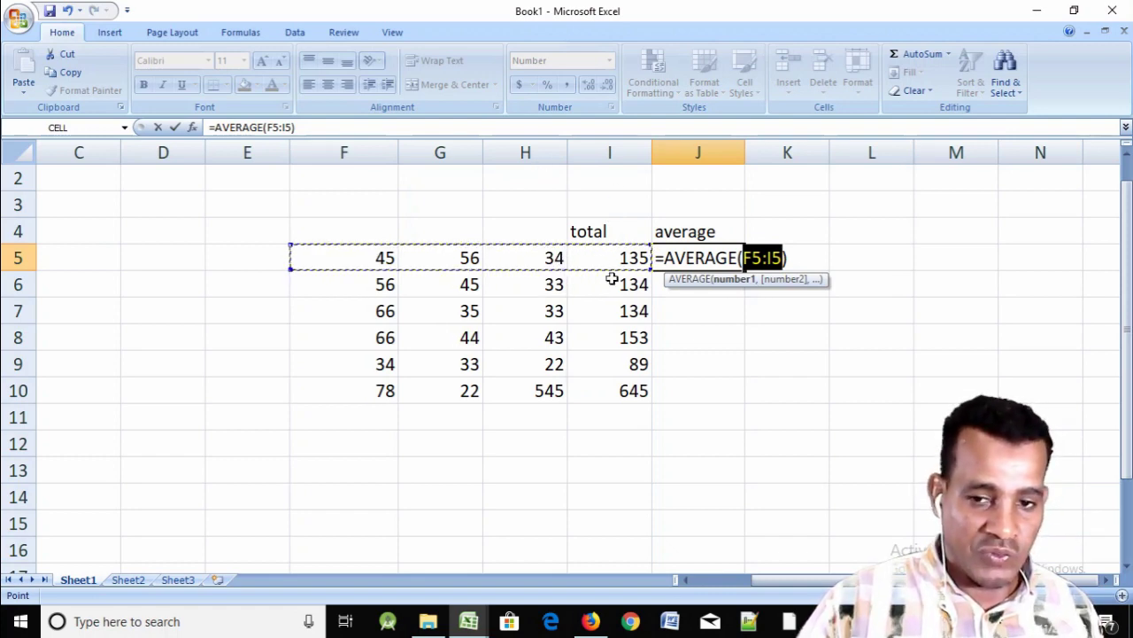
Correct the AVERAGE formula in J5 to use the range F5:H5 so the total is excluded
left_click(773, 259)
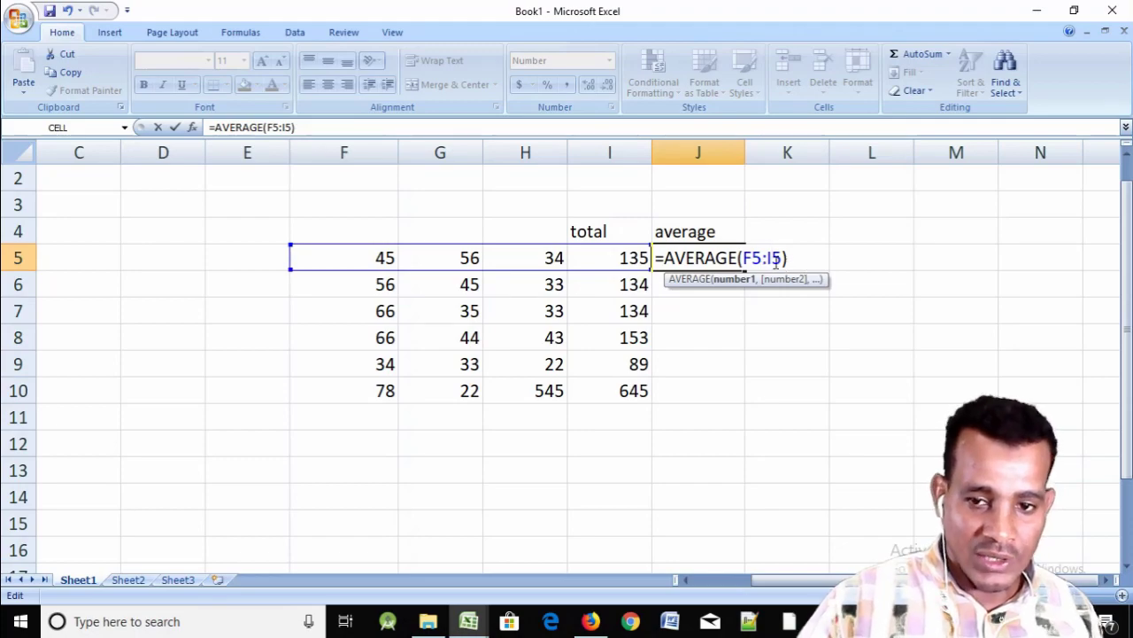
left_click(288, 127)
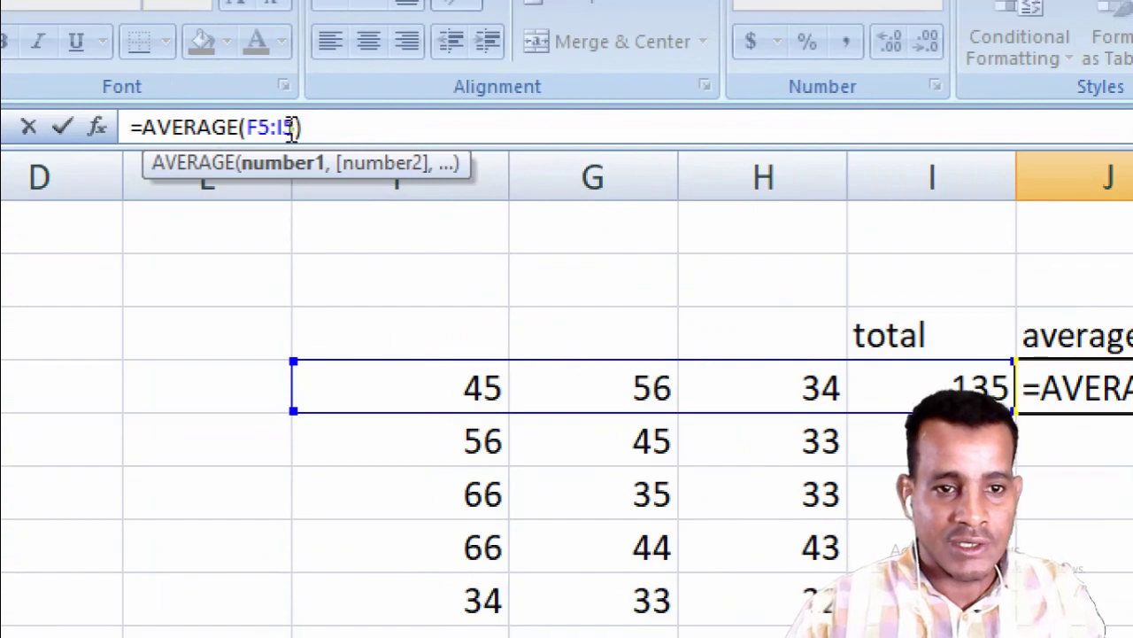
left_click_drag(274, 127, 287, 129)
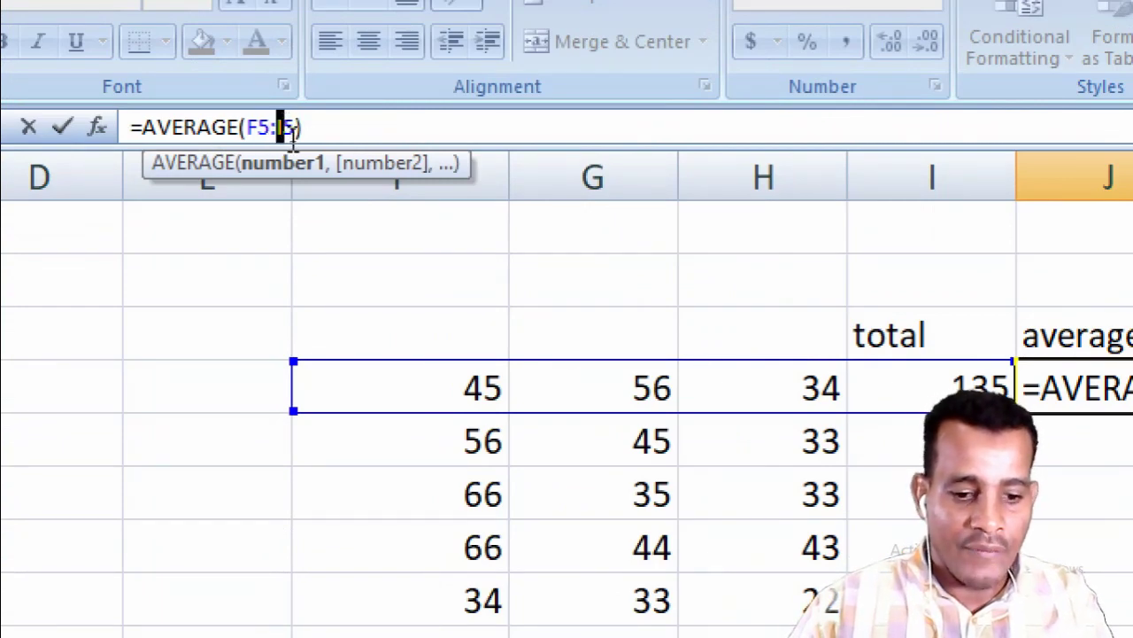
type("h")
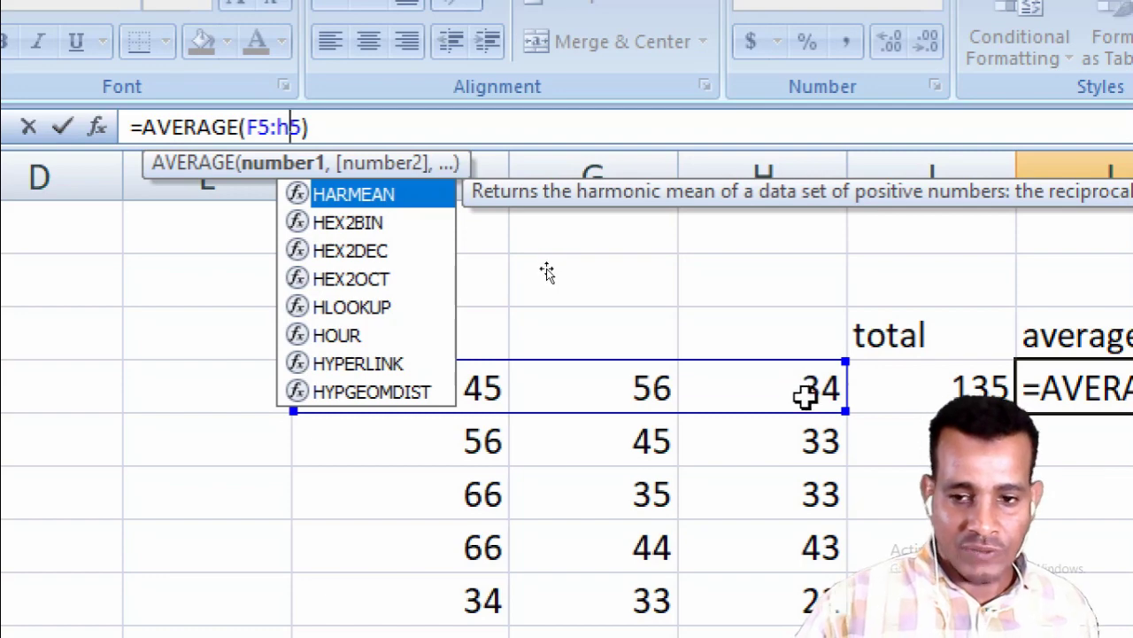
key("Return")
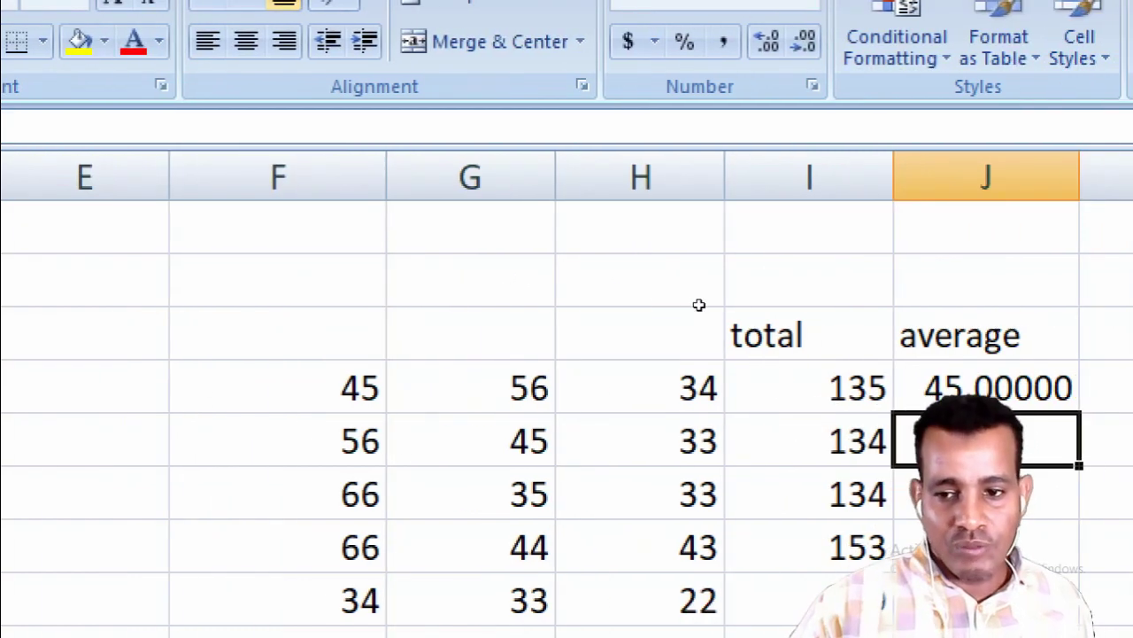
left_click(974, 381)
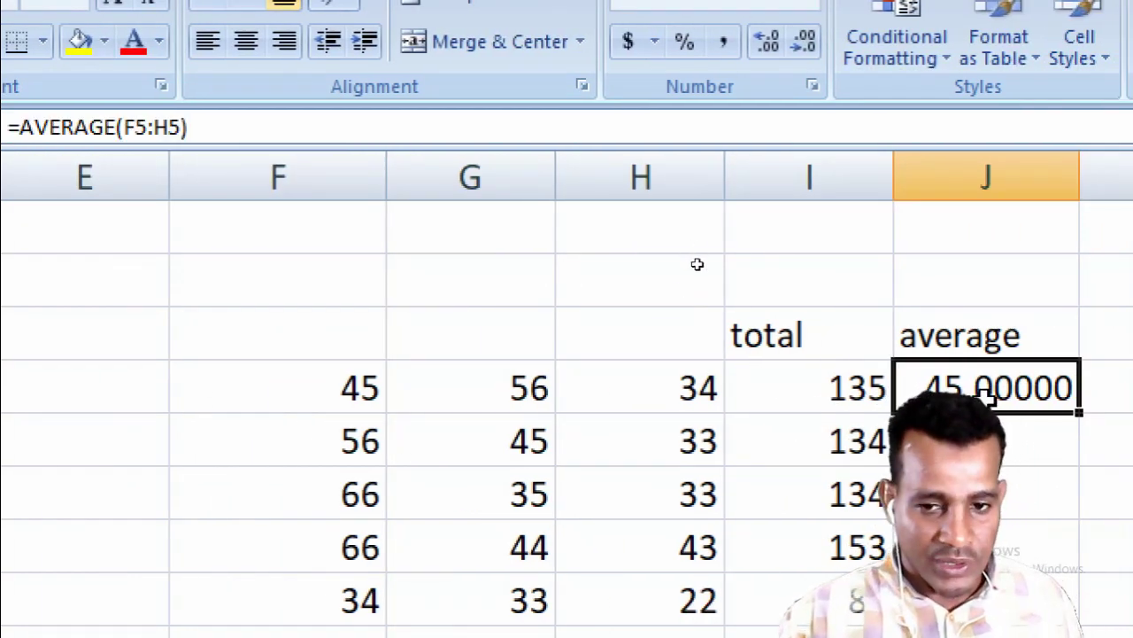
left_click(870, 389)
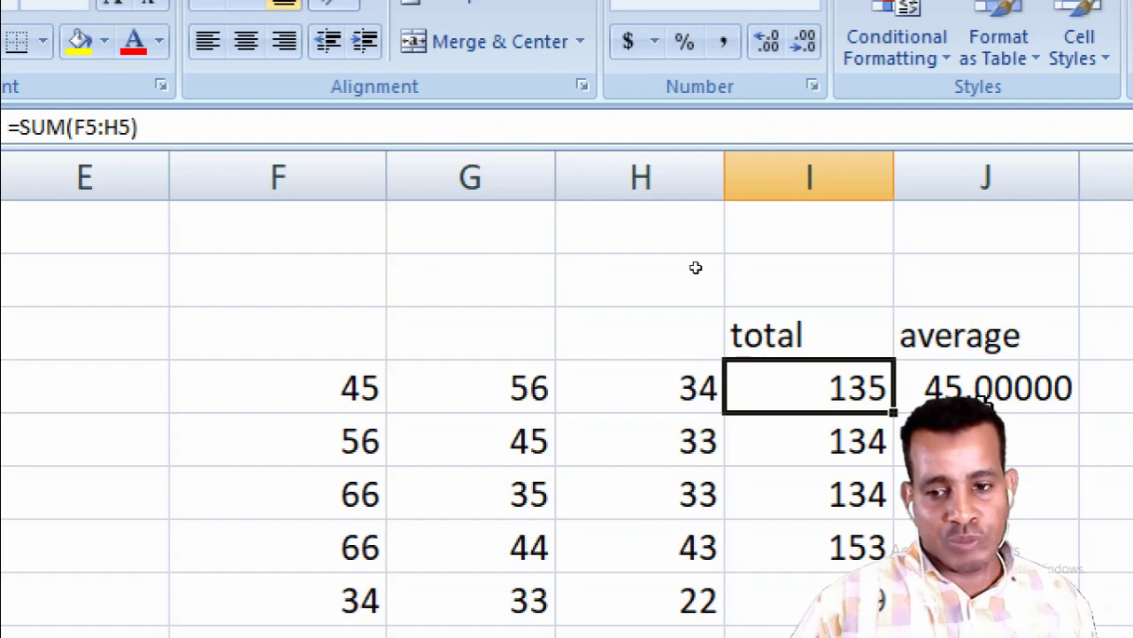
Copy the average formula in J5 down to J10 so every row is averaged
key("Right")
key("Down")
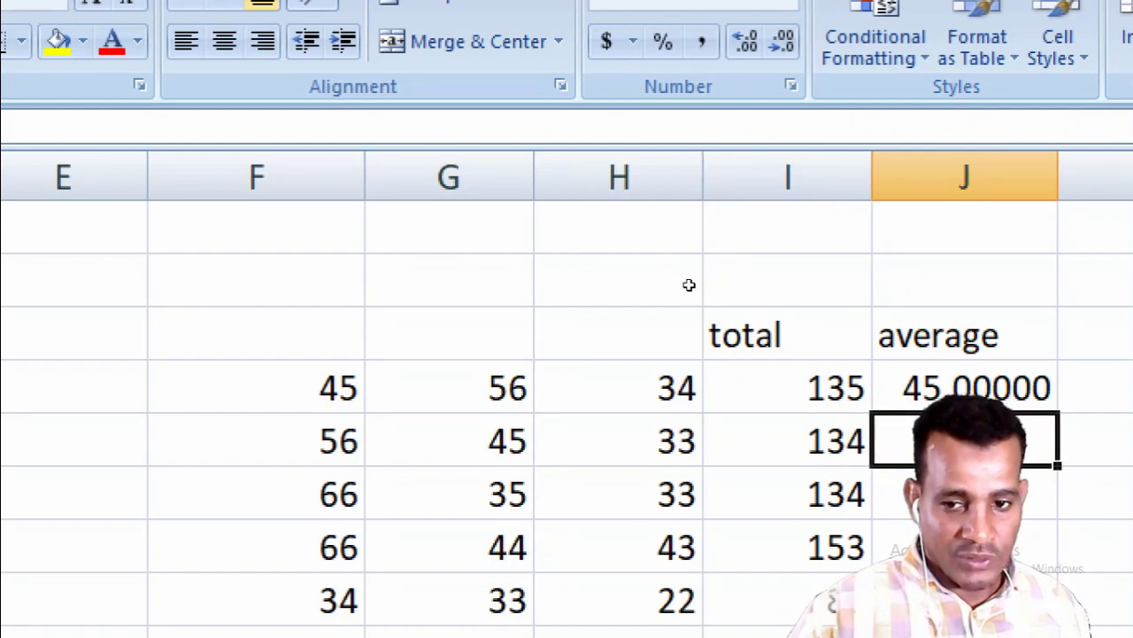
scroll(687, 284, "down", 1)
left_click(990, 232)
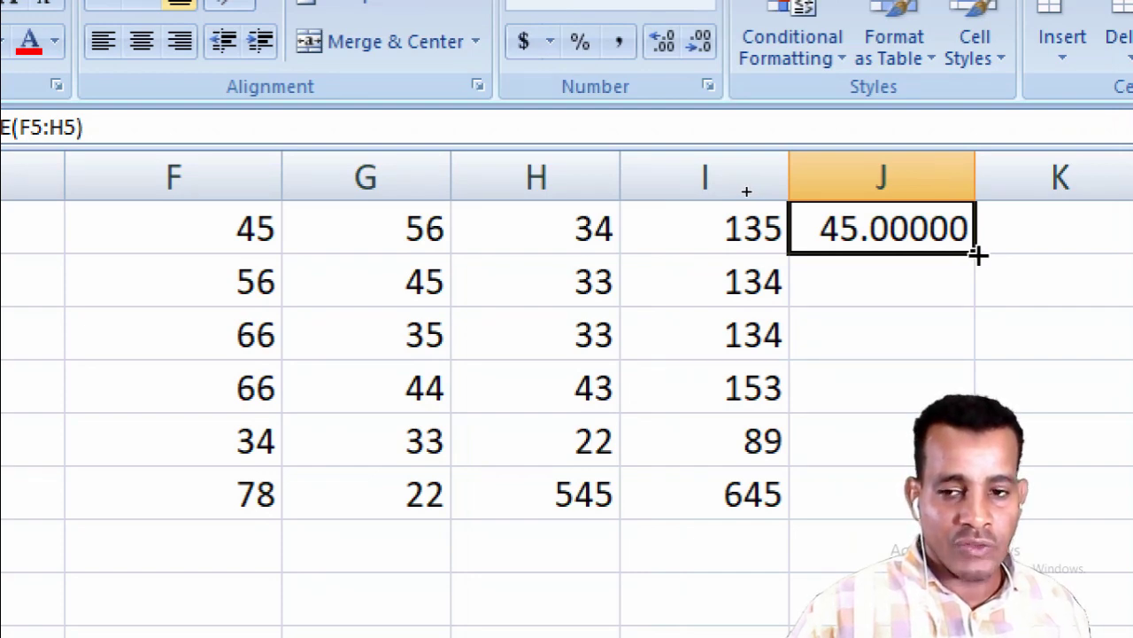
left_click_drag(978, 256, 974, 233)
key("ctrl+c")
key("Escape")
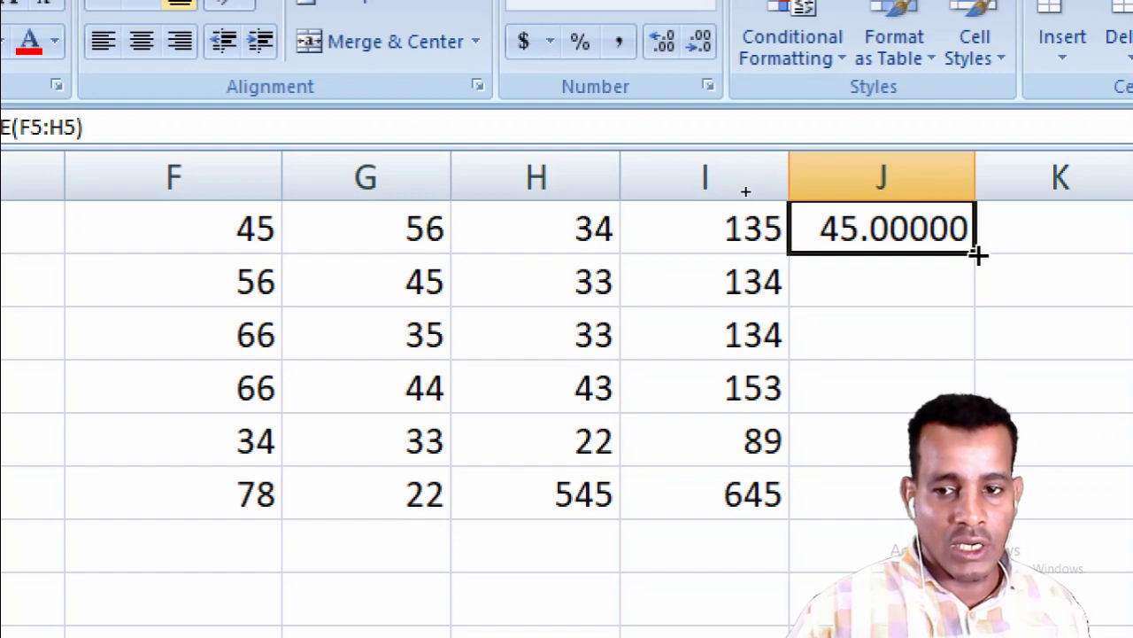
left_click_drag(974, 255, 974, 518)
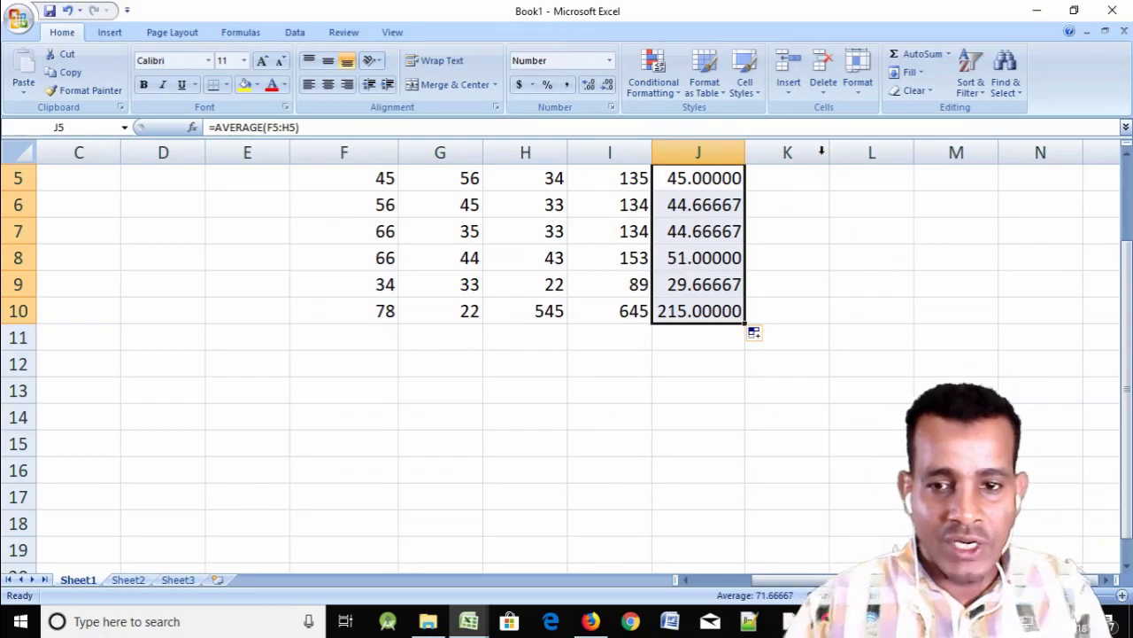
Insert an AutoSum Max function in cell J12 and set its range to J5:J10
left_click(948, 54)
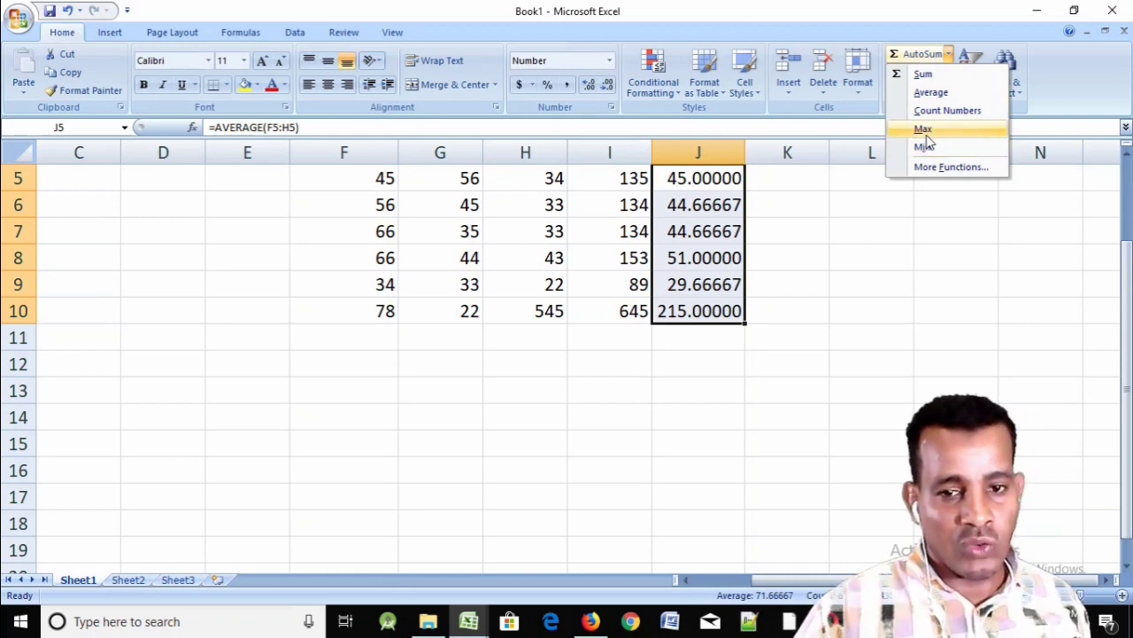
left_click(624, 363)
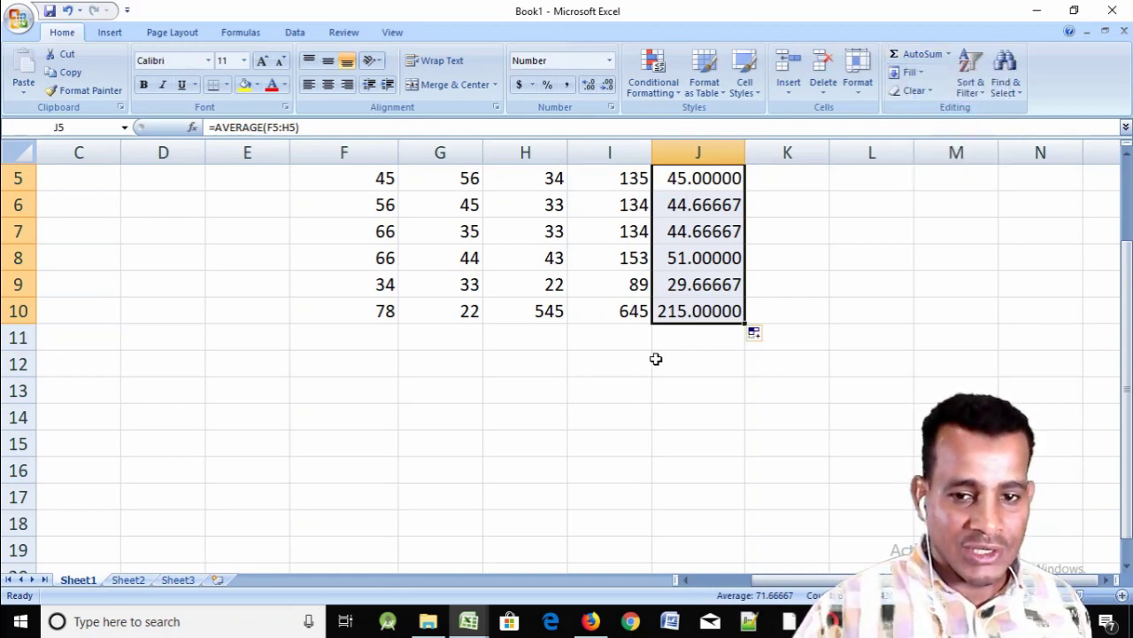
left_click(683, 361)
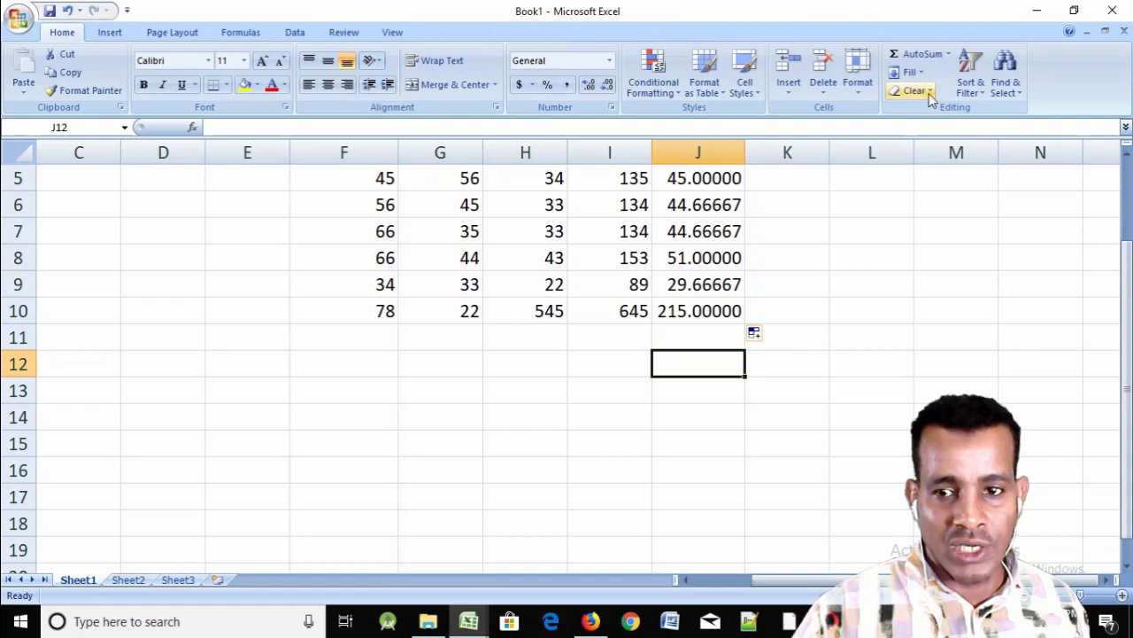
left_click(950, 55)
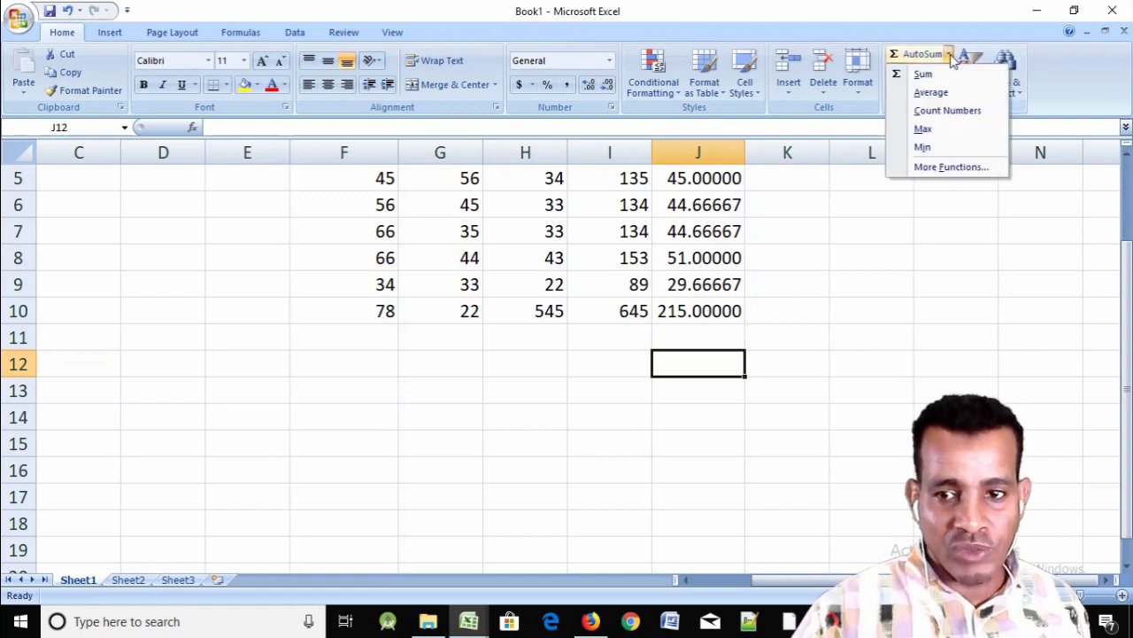
left_click(937, 130)
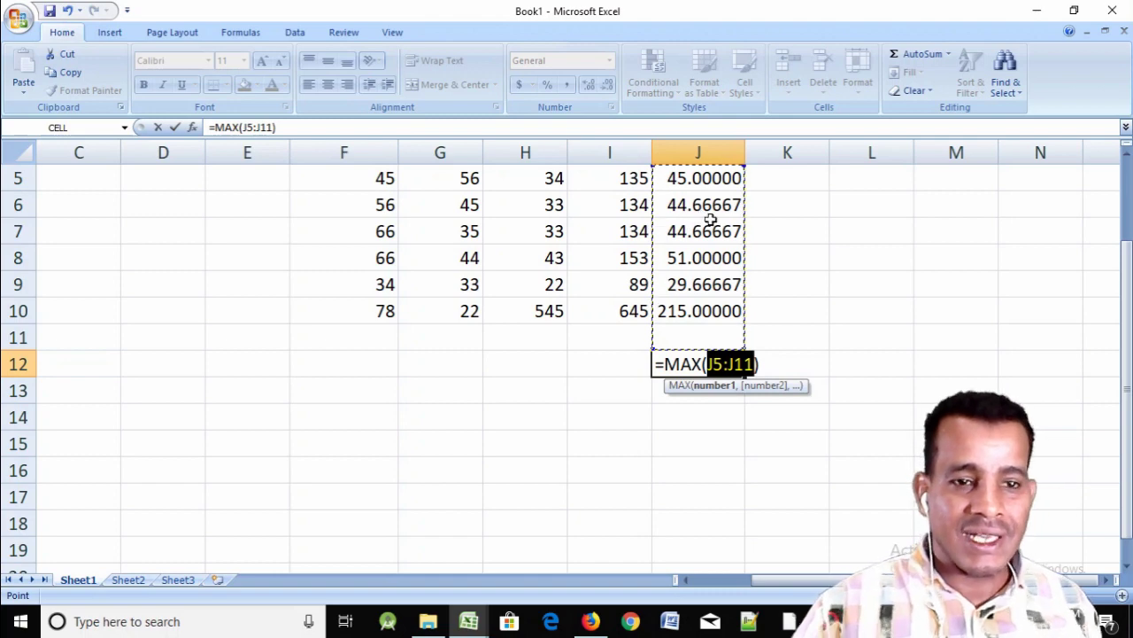
left_click(271, 126)
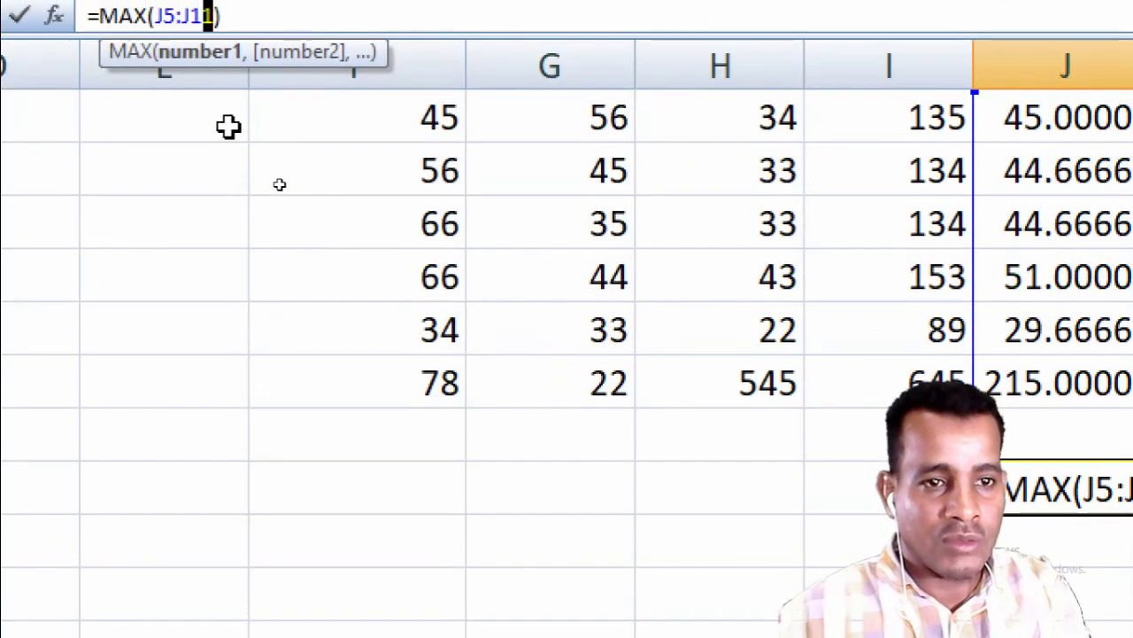
scroll(230, 78, "up", 2)
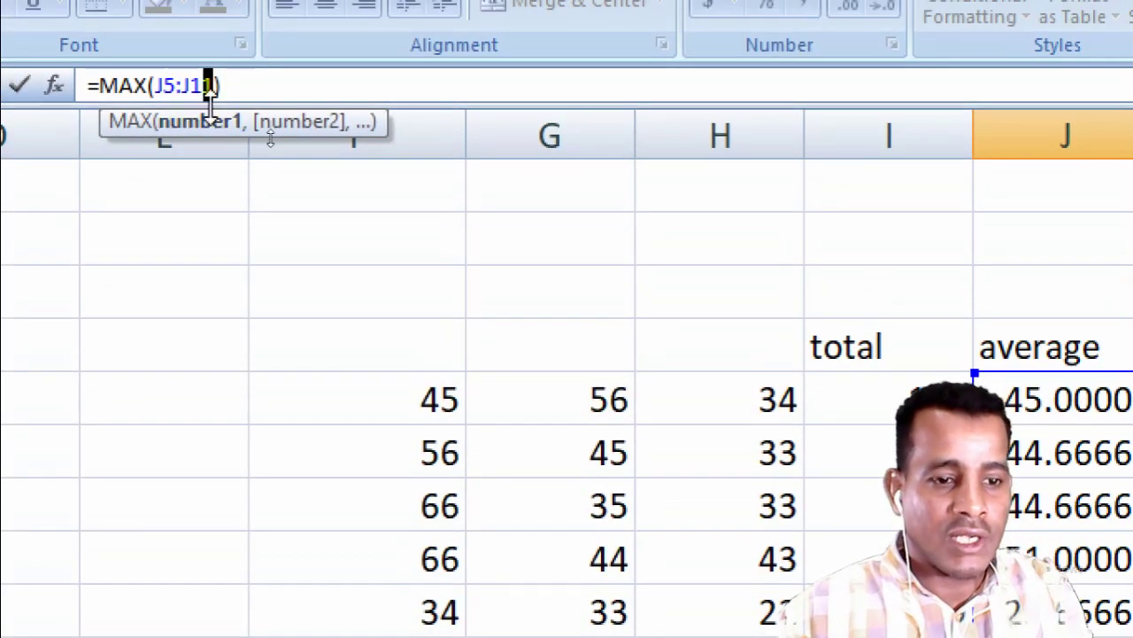
type("0")
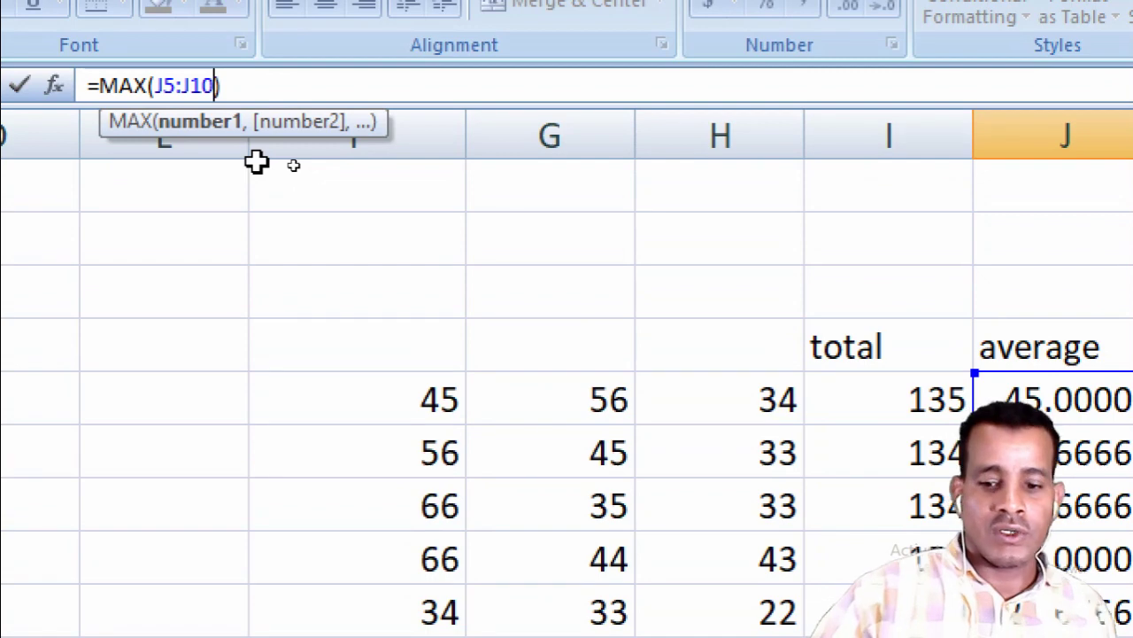
key("Return")
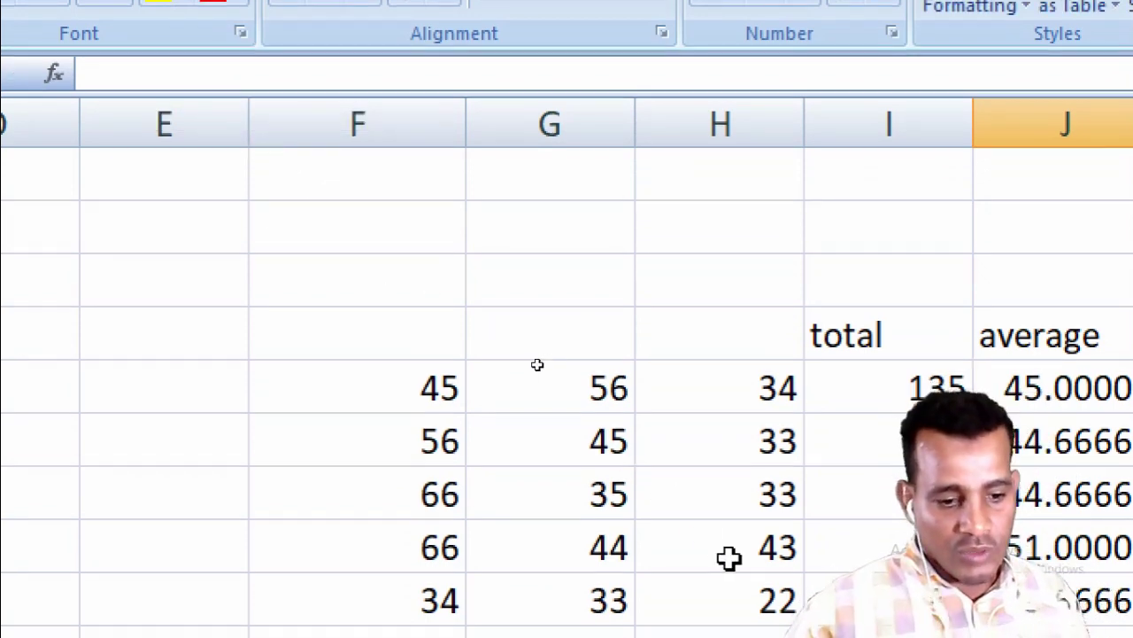
Compare the maximum in J12 with the row averages in J5:J10 and review their formulas
scroll(611, 354, "down", 2)
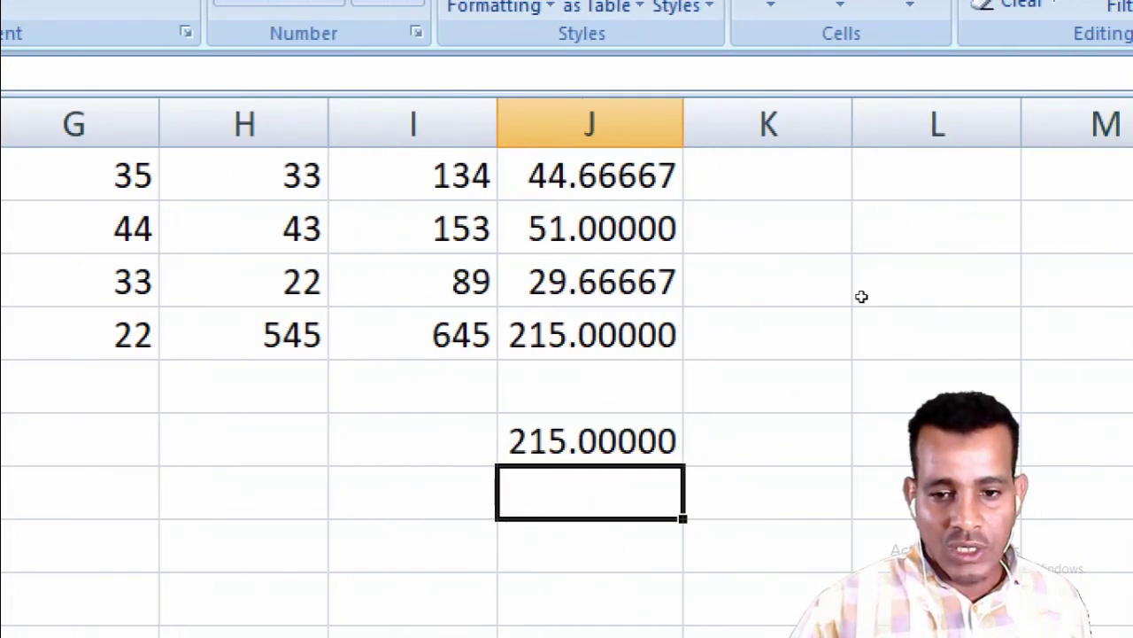
left_click(536, 445)
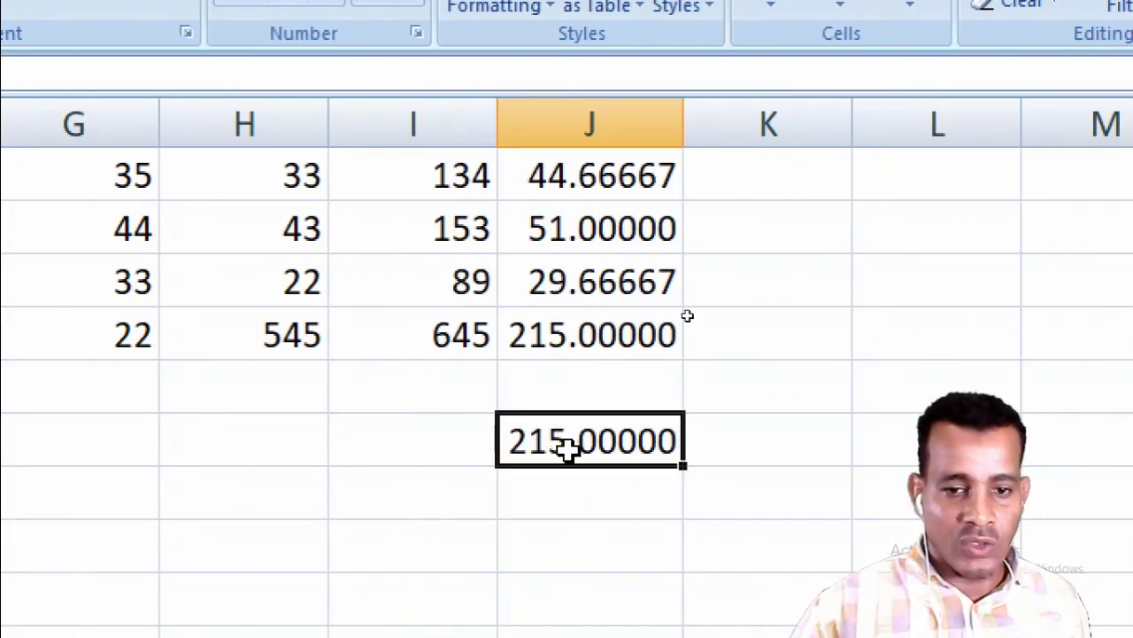
left_click(580, 333)
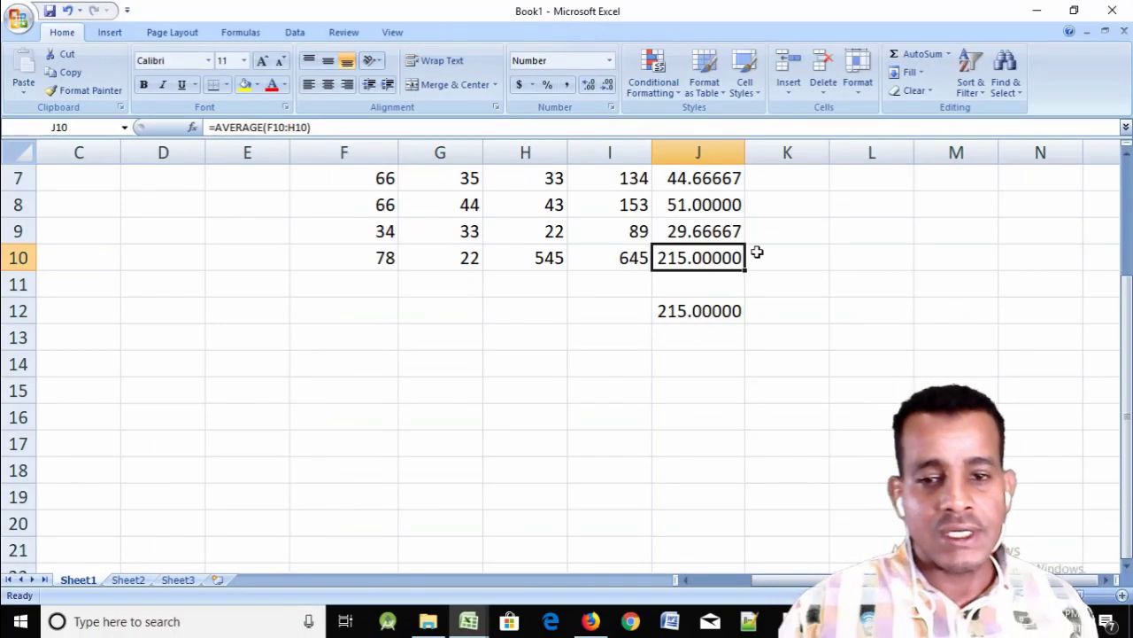
scroll(662, 406, "up", 2)
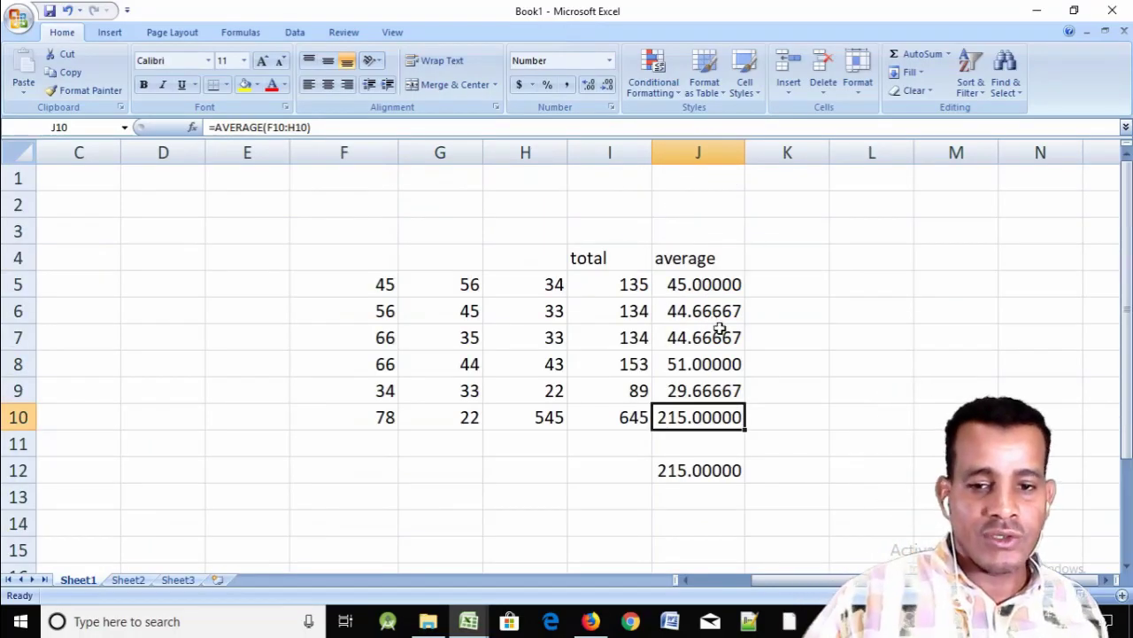
left_click(693, 464)
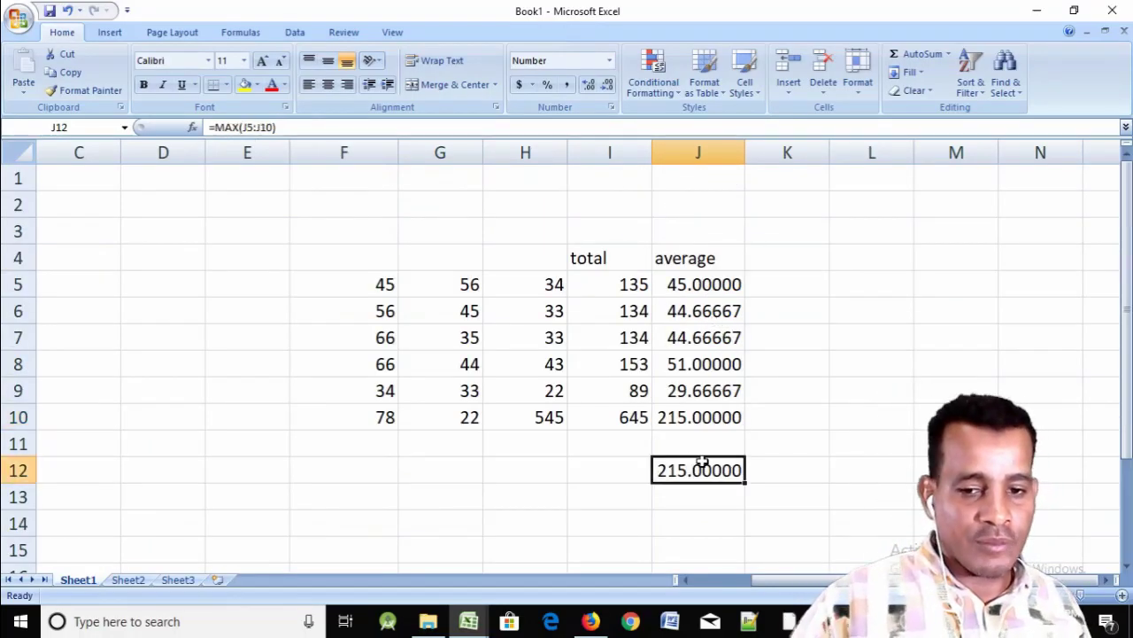
left_click(700, 389)
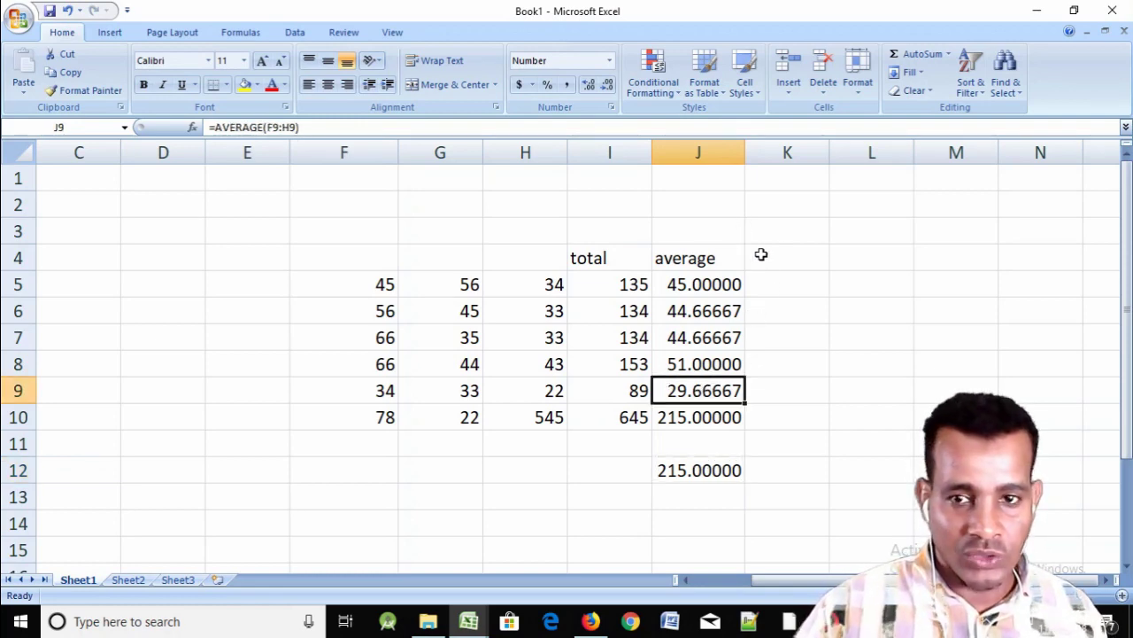
left_click(921, 73)
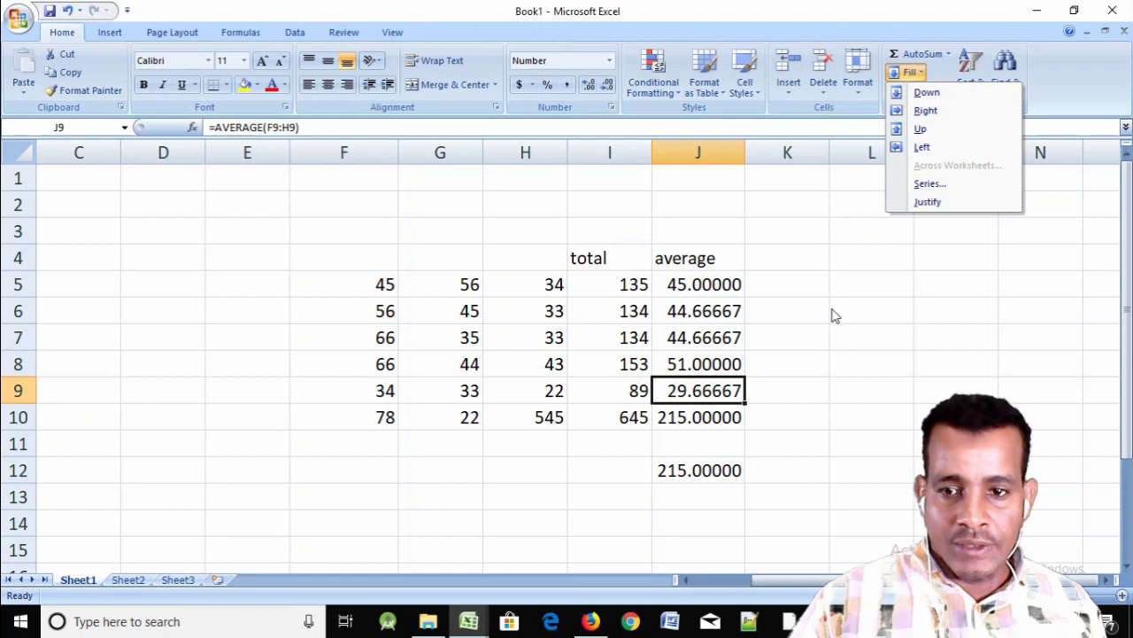
left_click(795, 286)
left_click(726, 286)
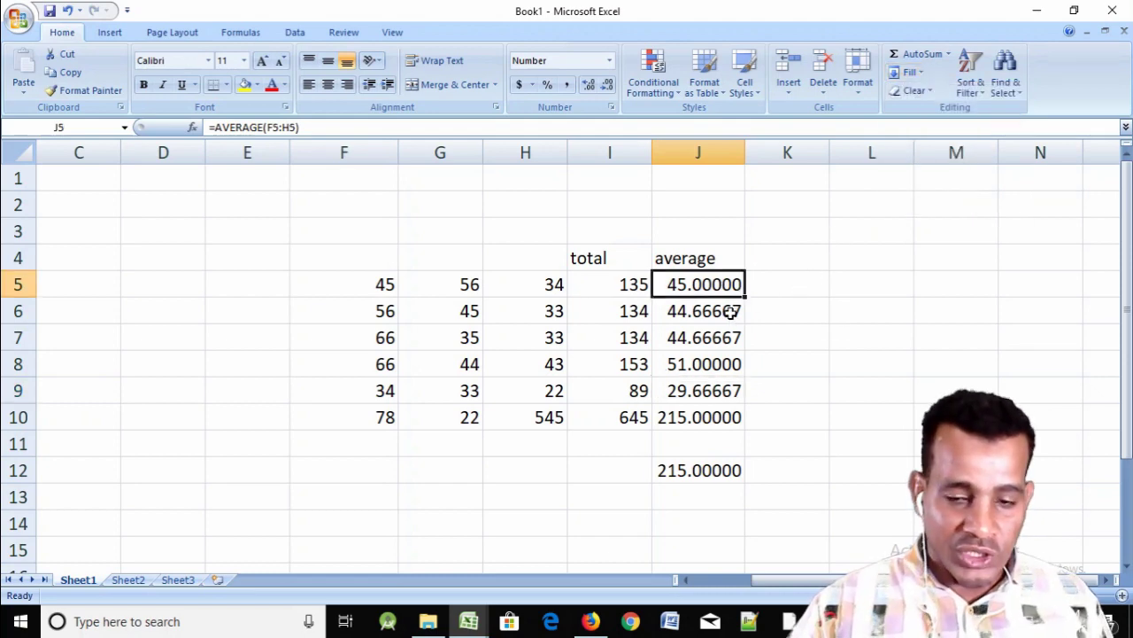
left_click(714, 311)
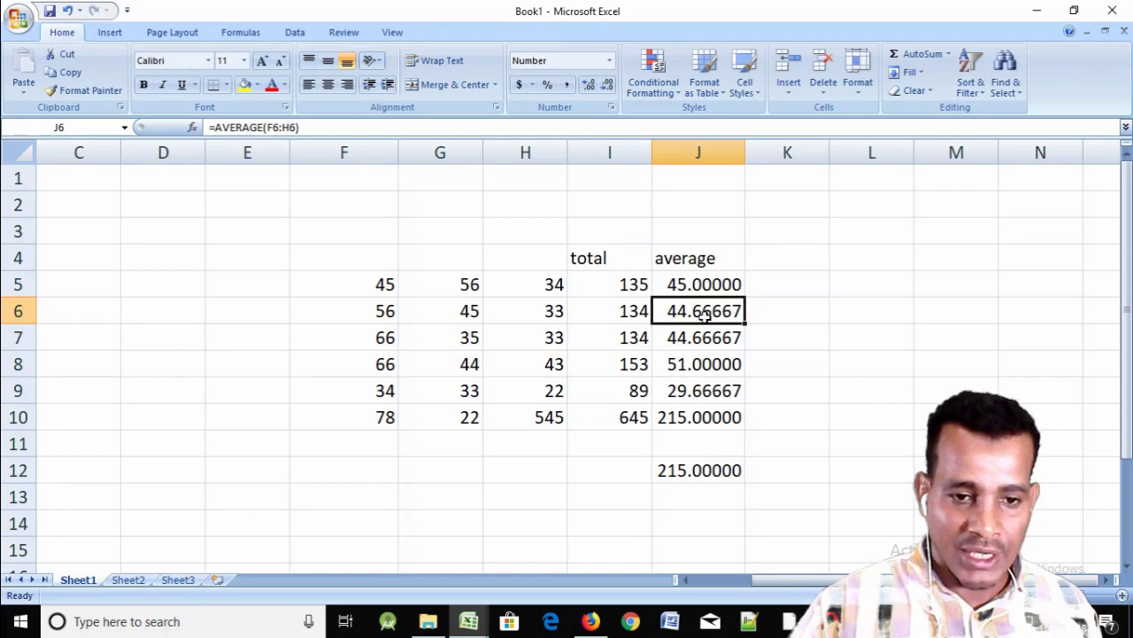
Try the Fill Down command on cell F5 and undo it
left_click(384, 286)
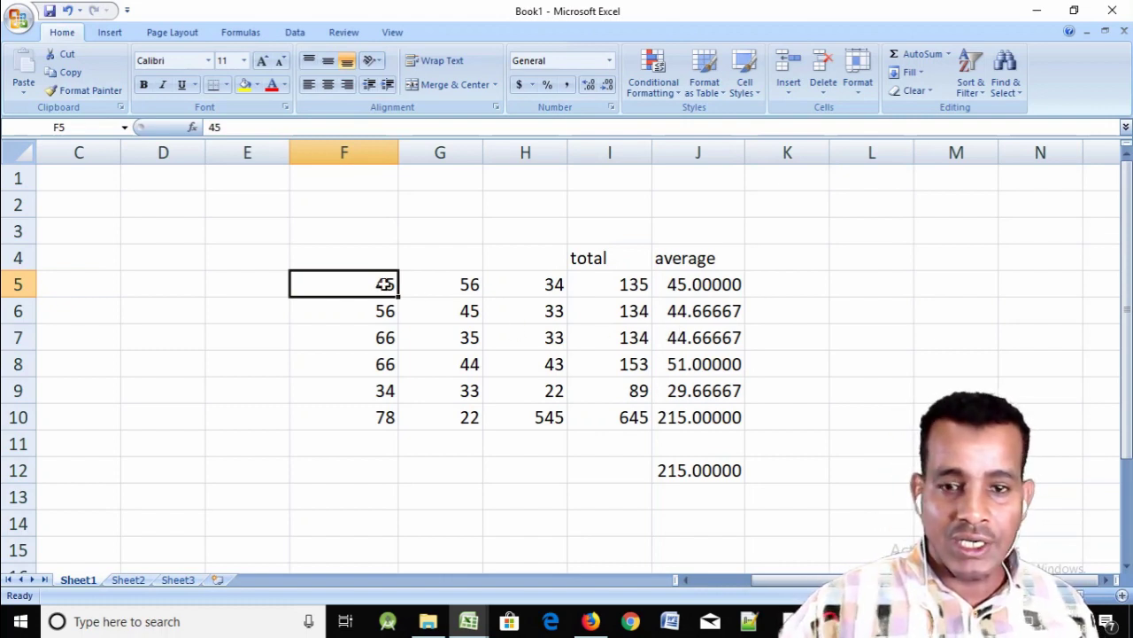
left_click(910, 72)
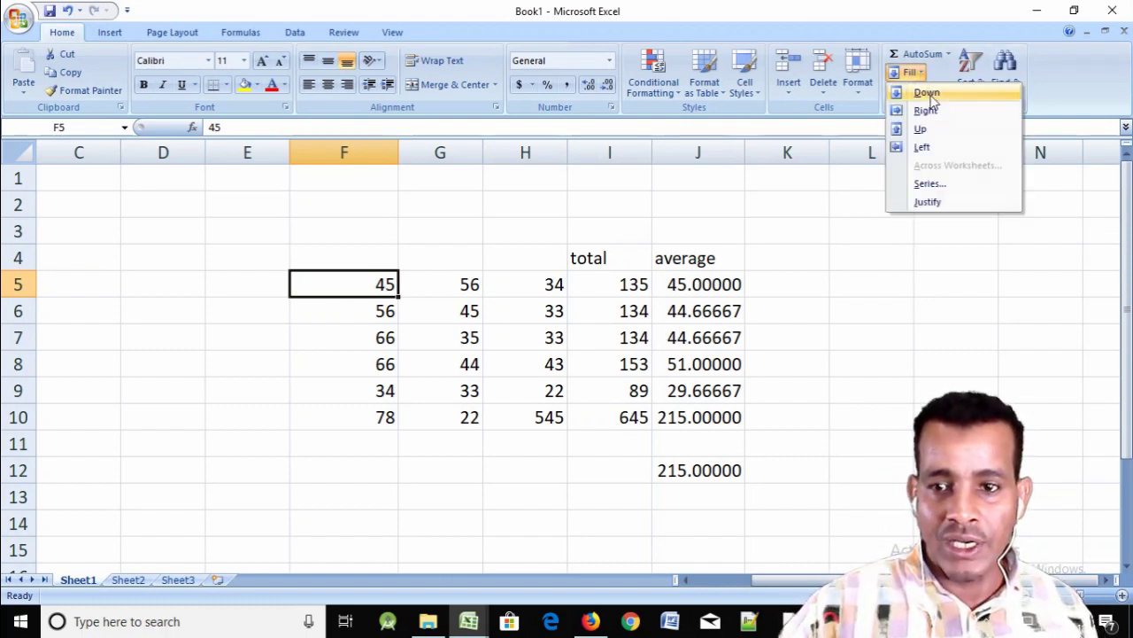
left_click(927, 93)
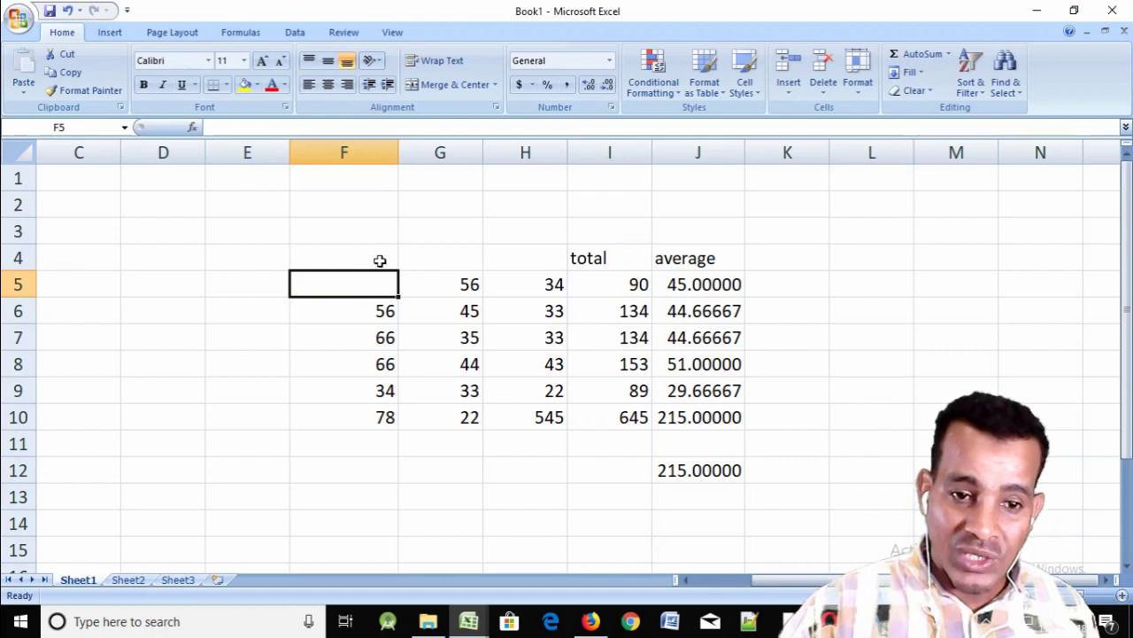
key("ctrl+z")
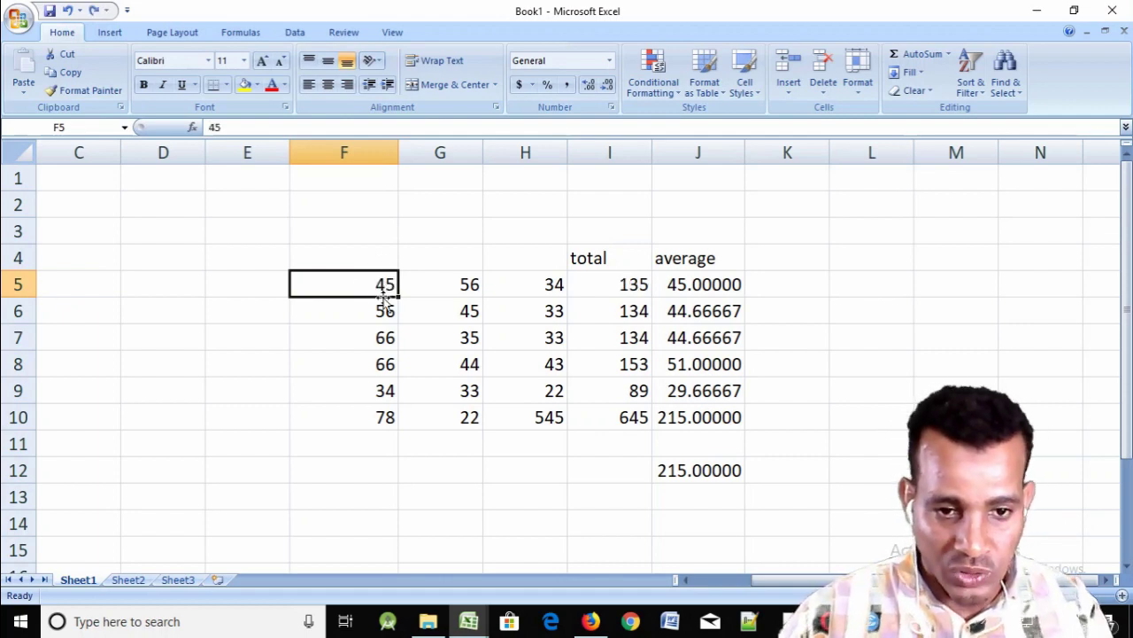
Apply Fill Down to cell F6 from the cell above, and apply Fill Up to it from the cell below
left_click(384, 306)
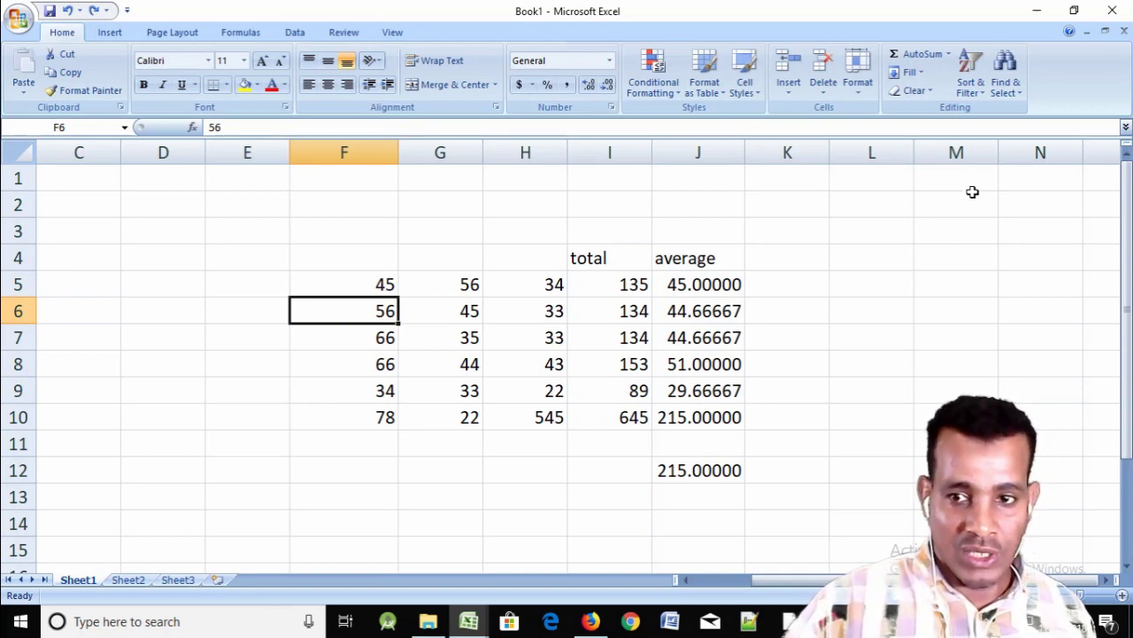
left_click(912, 72)
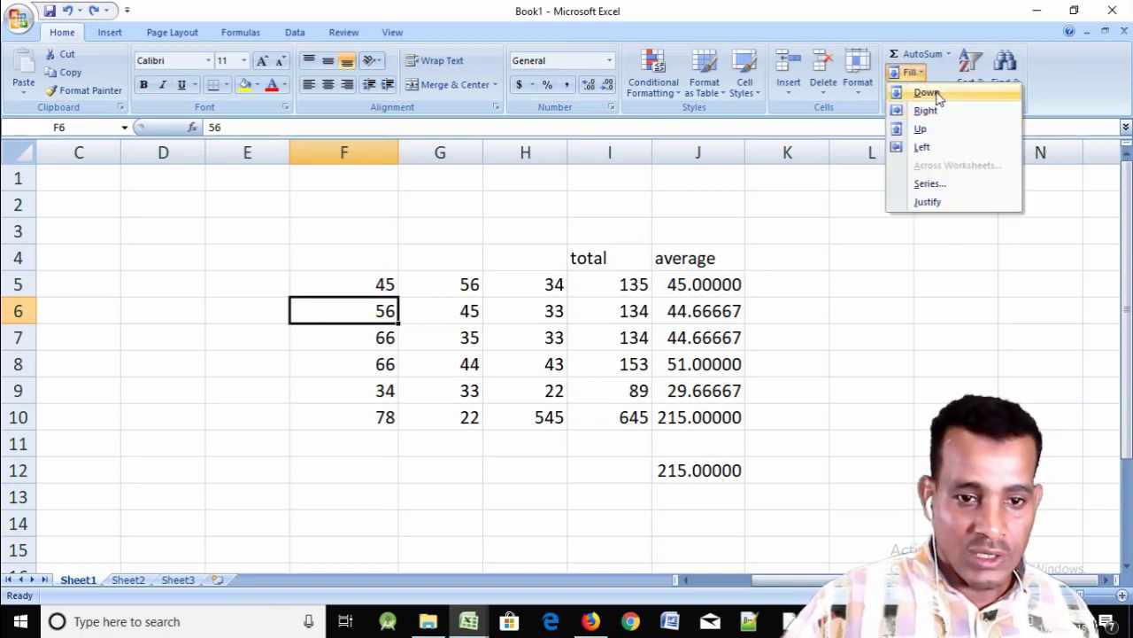
left_click(927, 92)
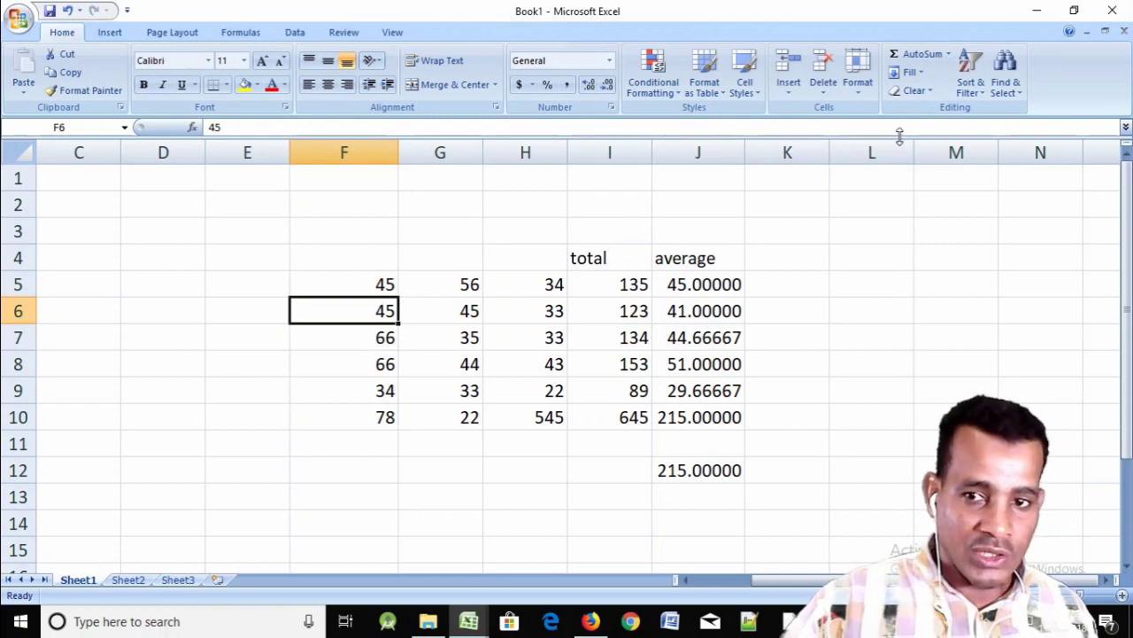
left_click(908, 72)
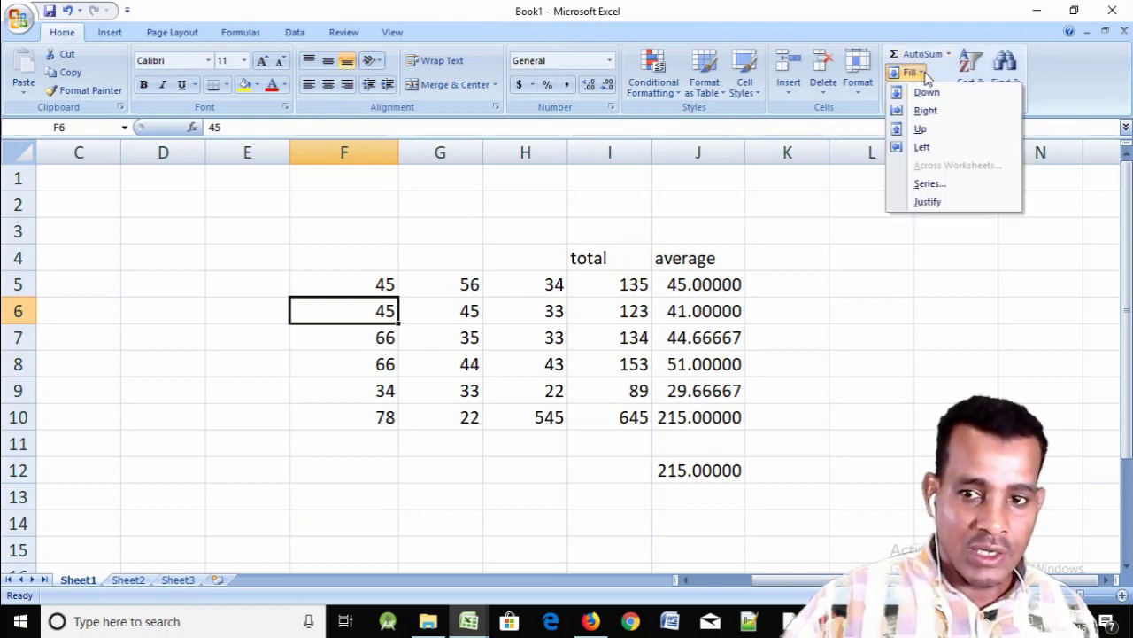
left_click(921, 130)
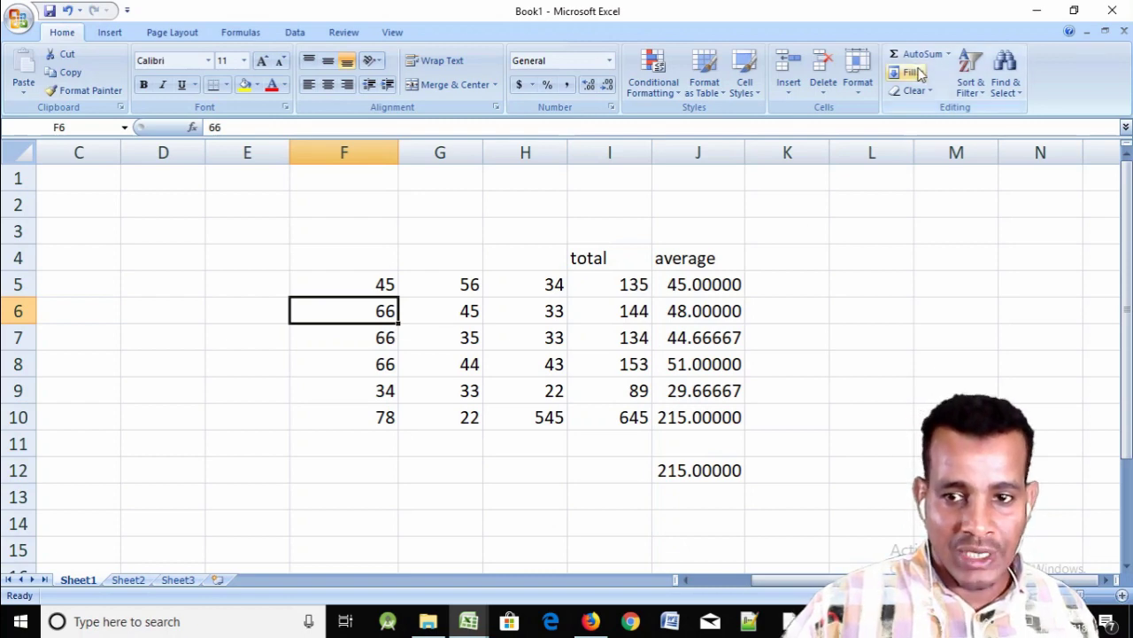
Apply Fill Right to cell H6 from column G, and apply Fill Left to it from the total in column I
left_click(549, 311)
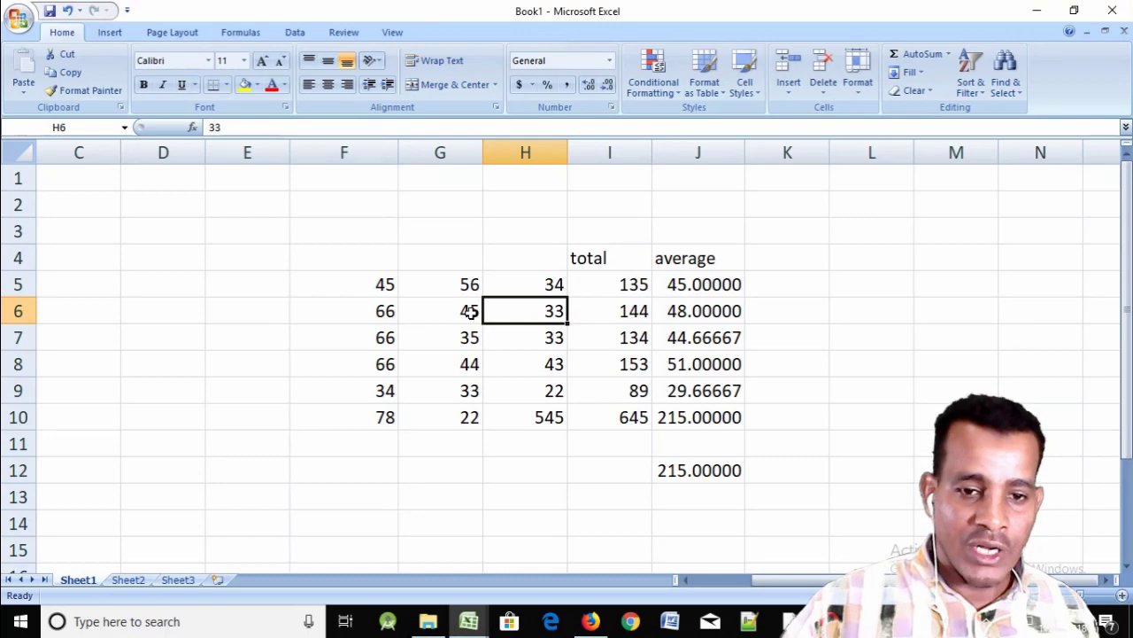
left_click(919, 73)
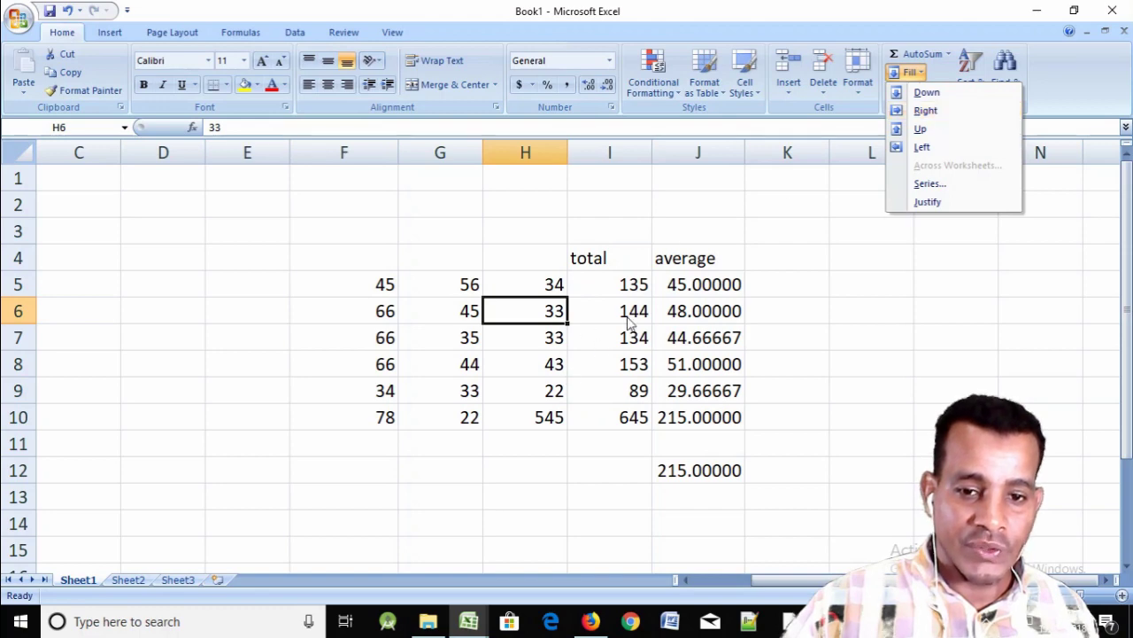
left_click(925, 110)
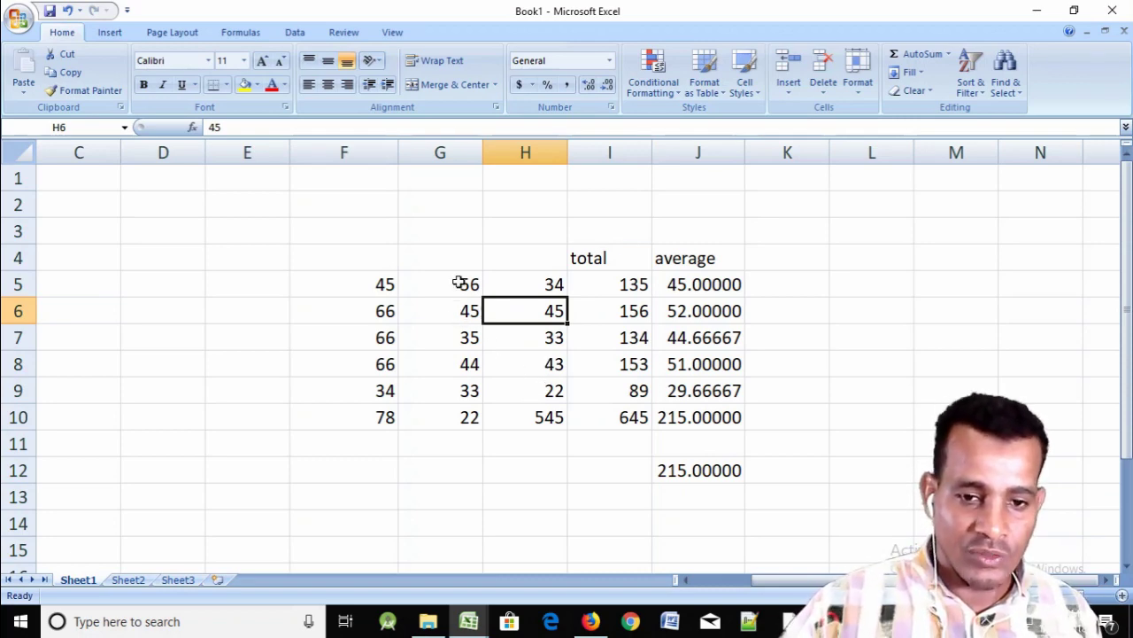
left_click(912, 73)
left_click(922, 148)
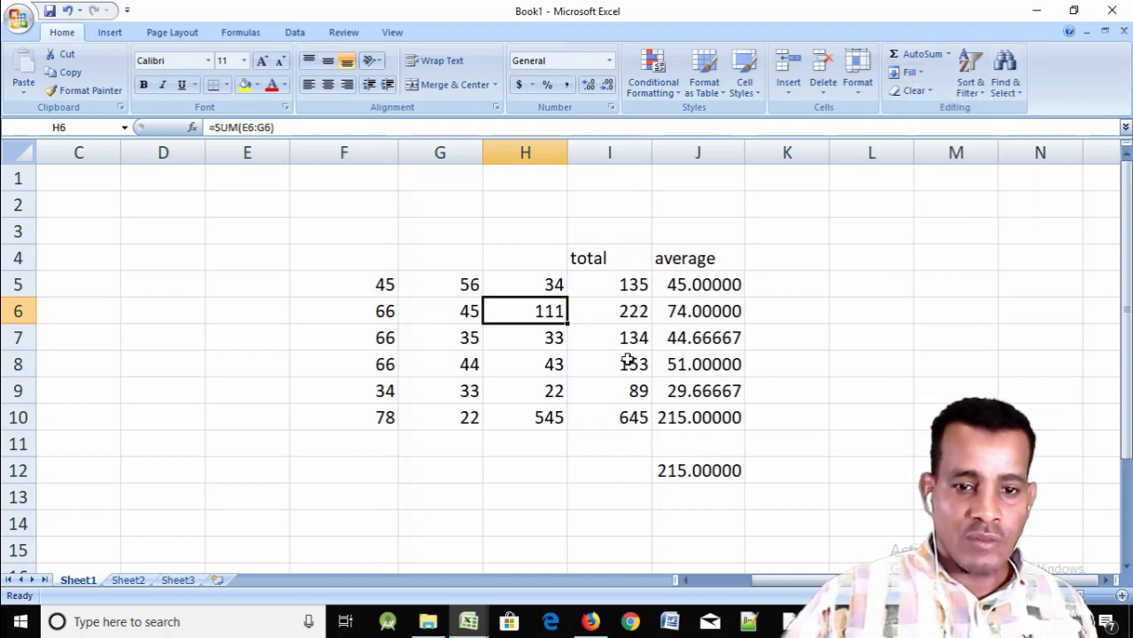
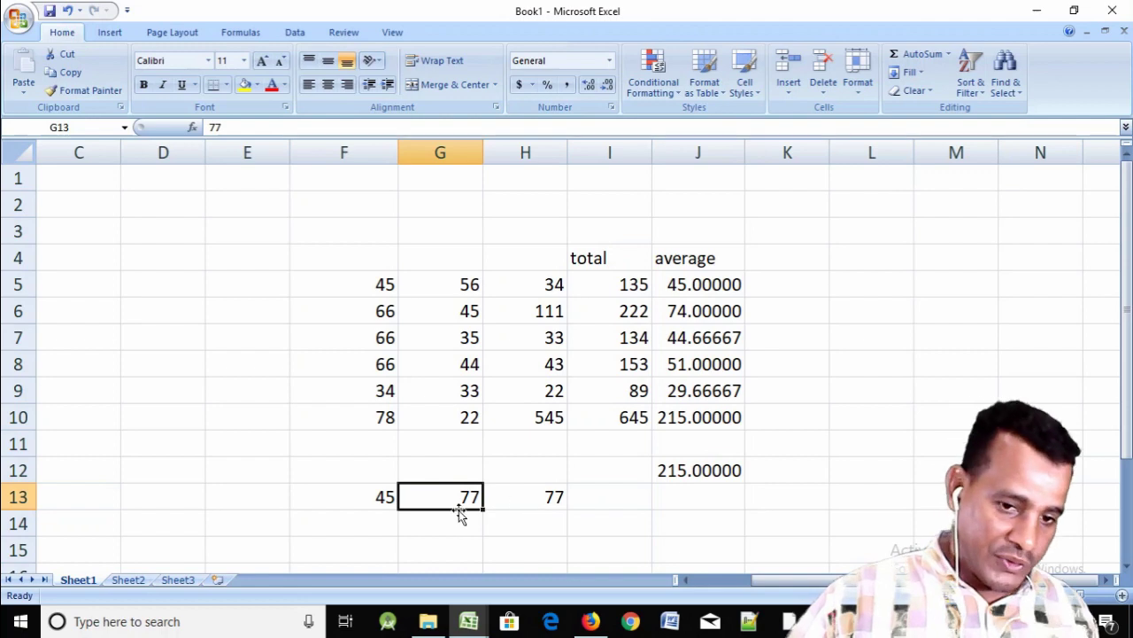
left_click_drag(370, 497, 538, 497)
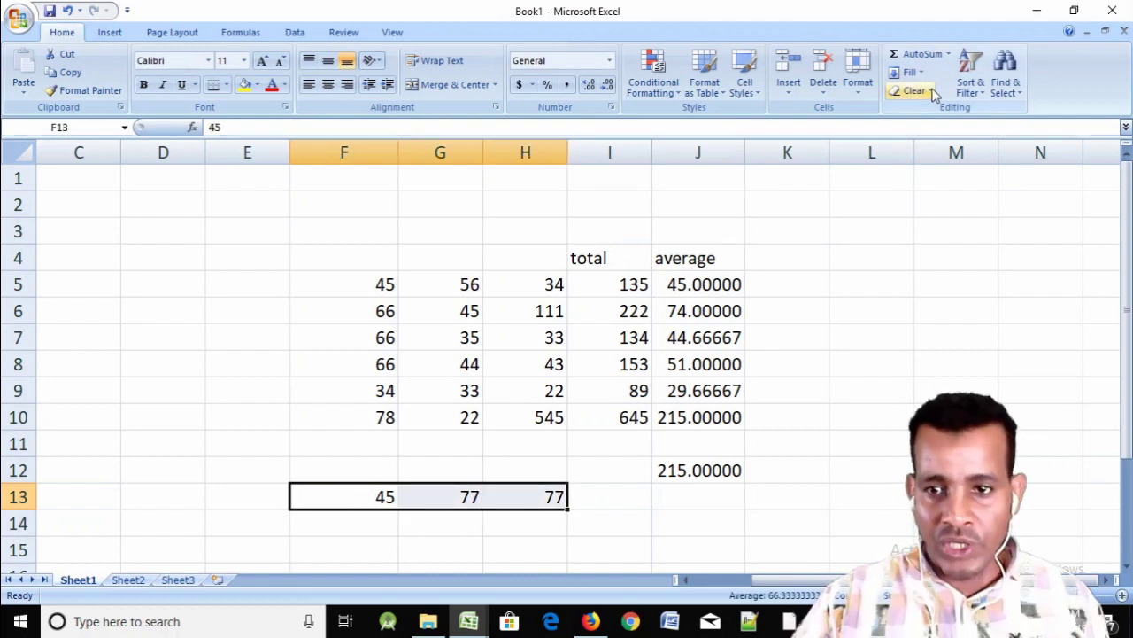
left_click(102, 285)
type("☺")
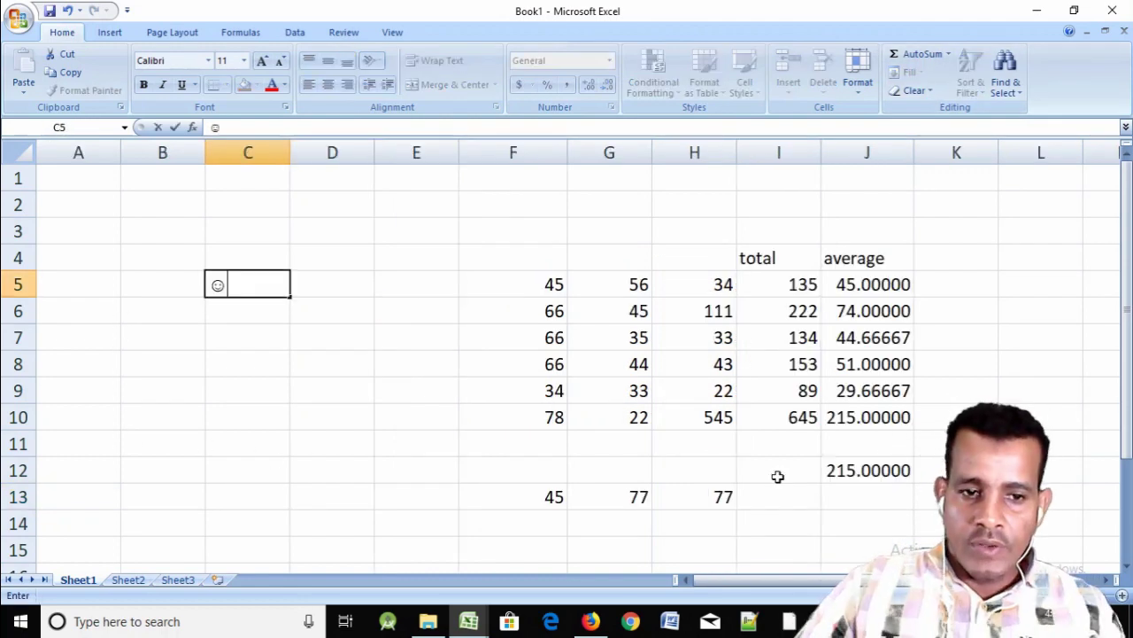
key("BackSpace")
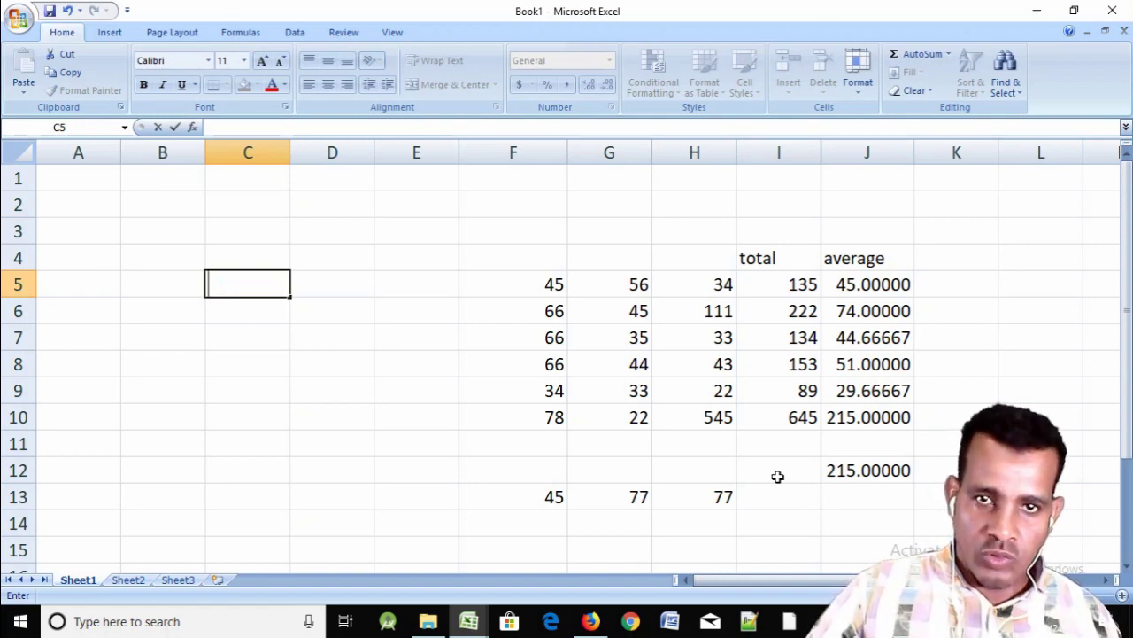
left_click(150, 276)
left_click(157, 254)
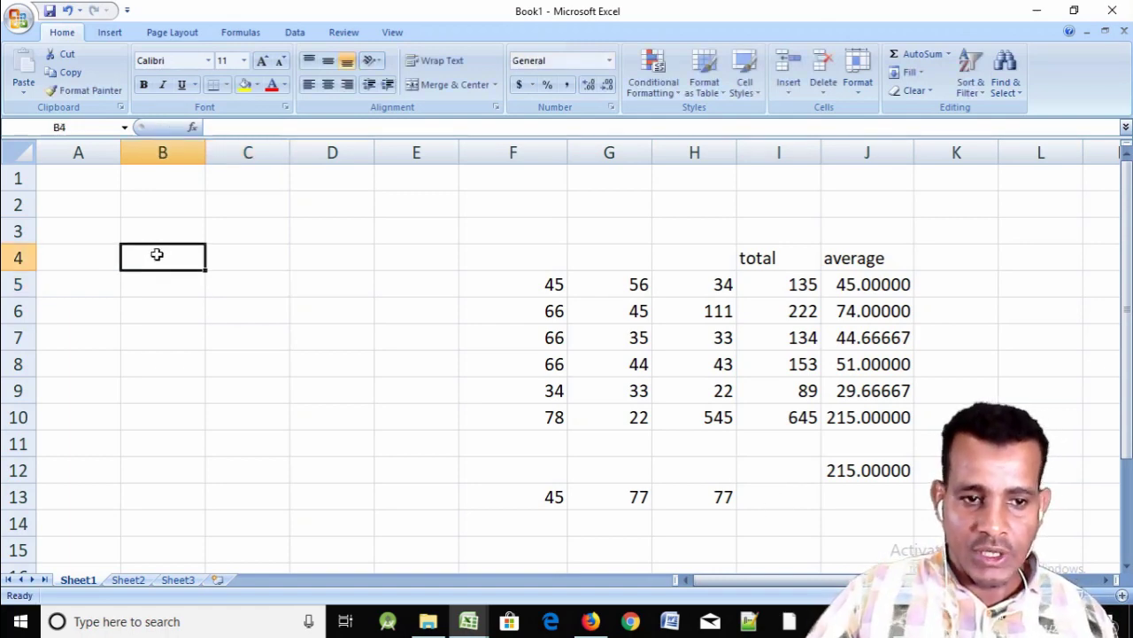
Enter 2 in A4 and 3 in A5, and extend the number series down to A14 with AutoFill
left_click(90, 256)
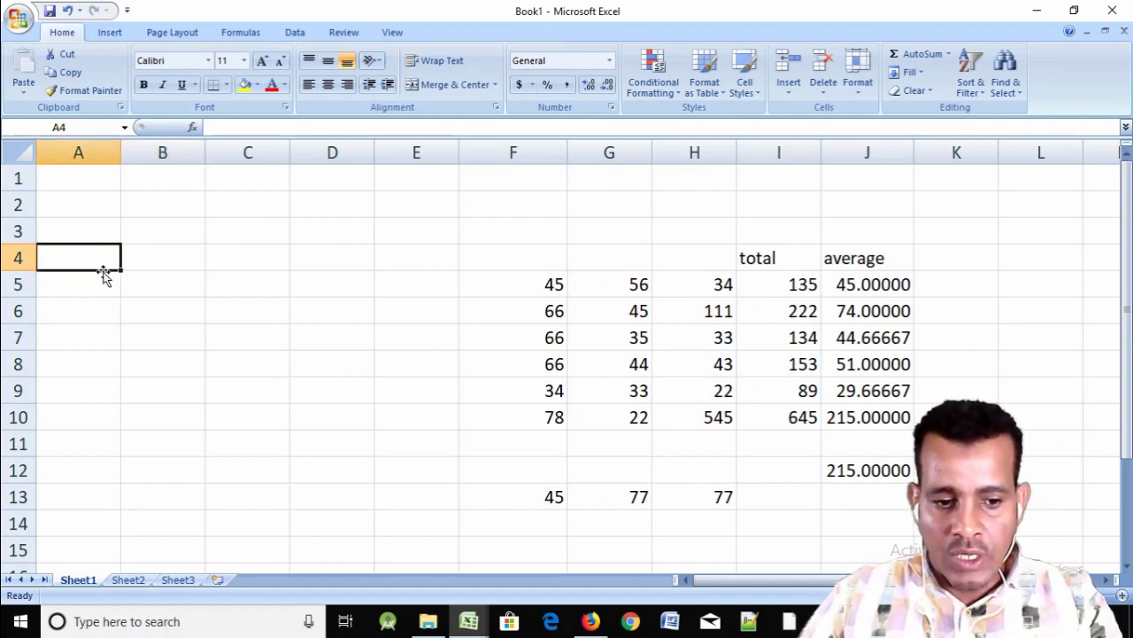
type("2")
key("Return")
type("3")
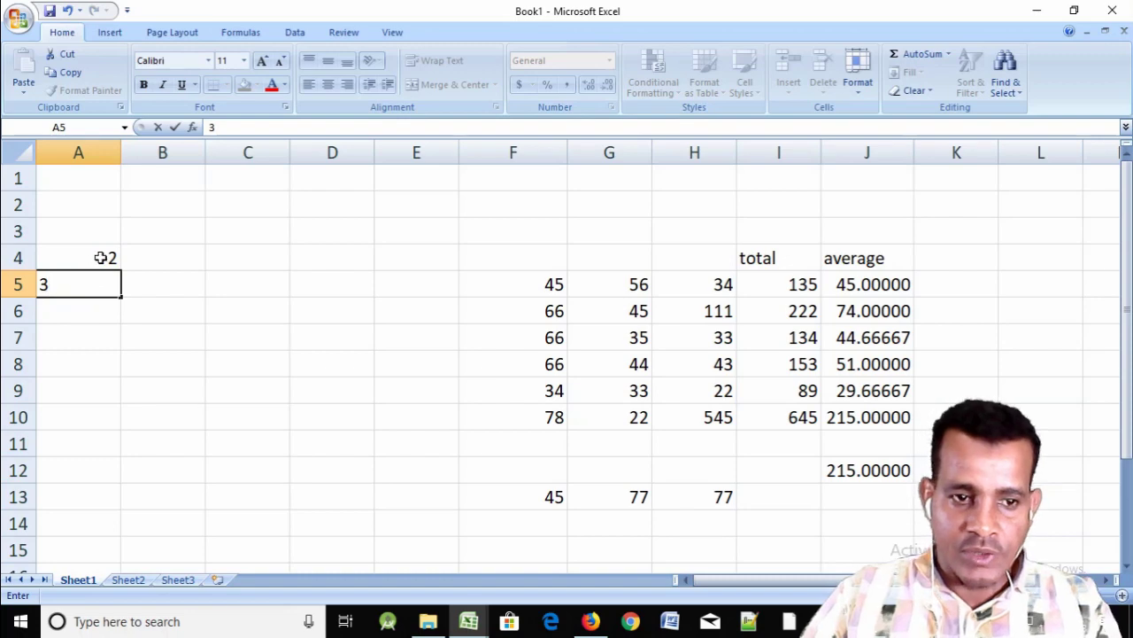
left_click_drag(102, 257, 126, 524)
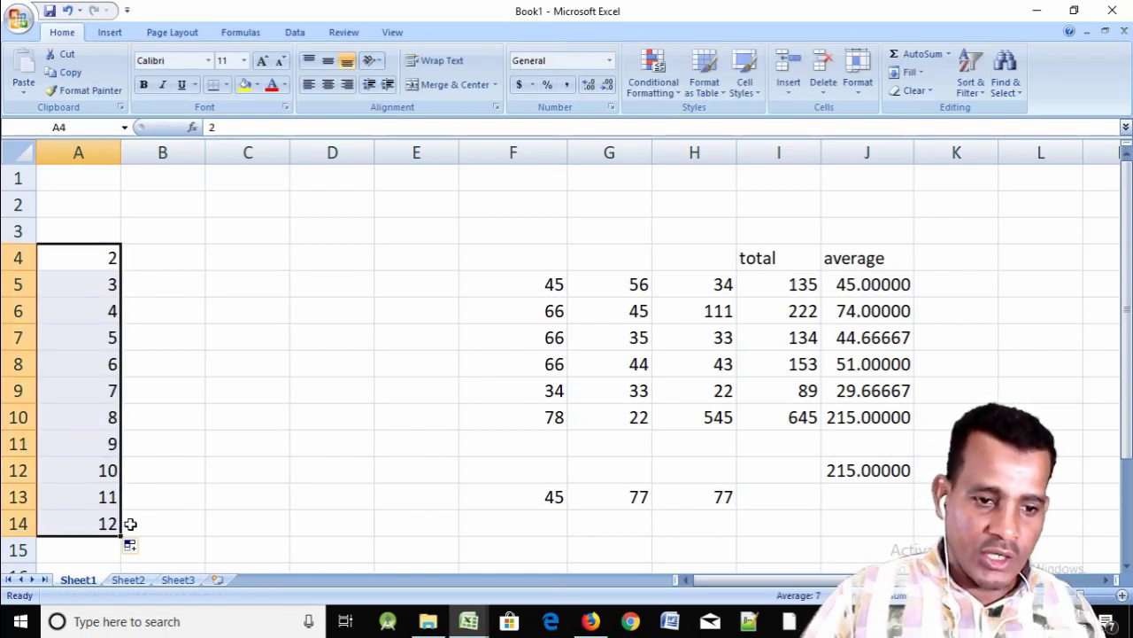
Delete the number series in column A by clearing the range A2:A14
left_click(104, 234)
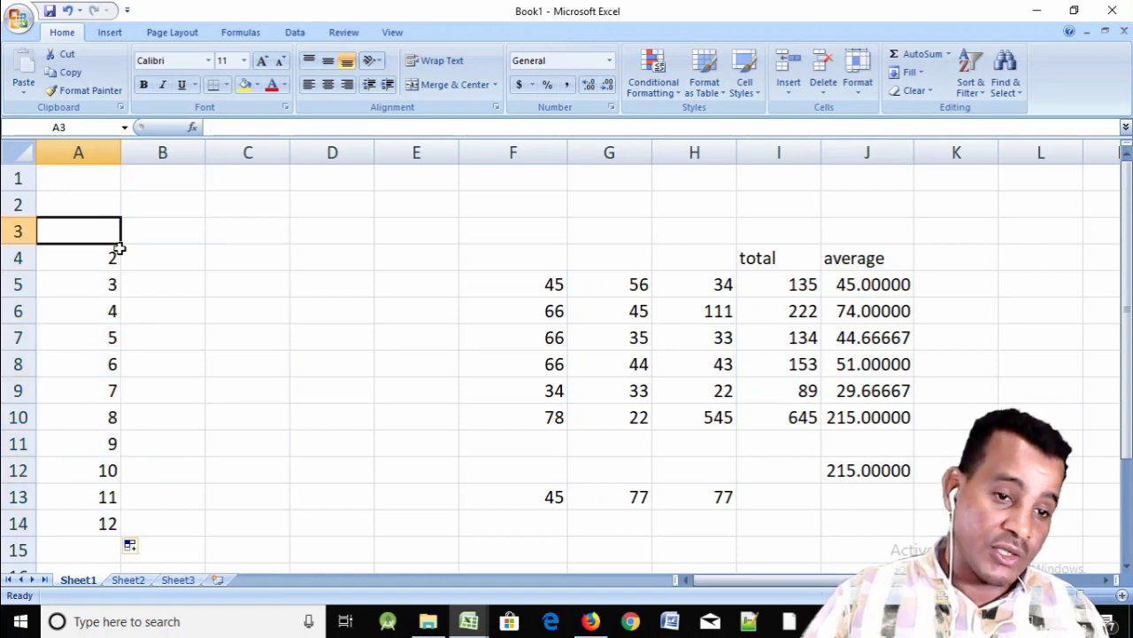
left_click_drag(114, 242, 115, 471)
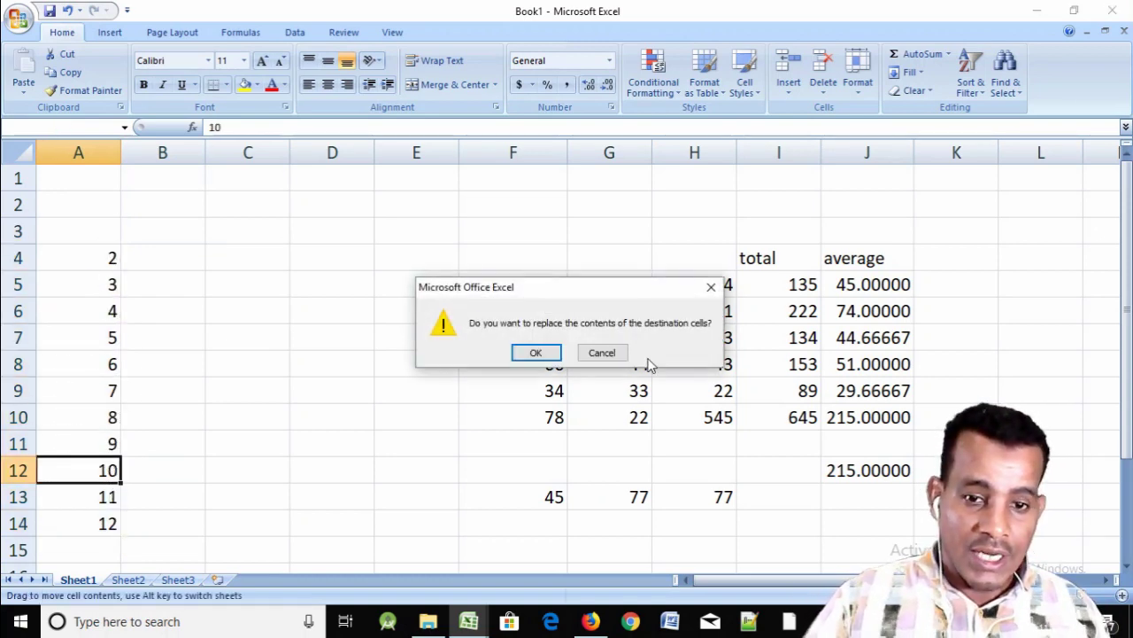
left_click(603, 352)
left_click_drag(112, 211, 112, 525)
key("Delete")
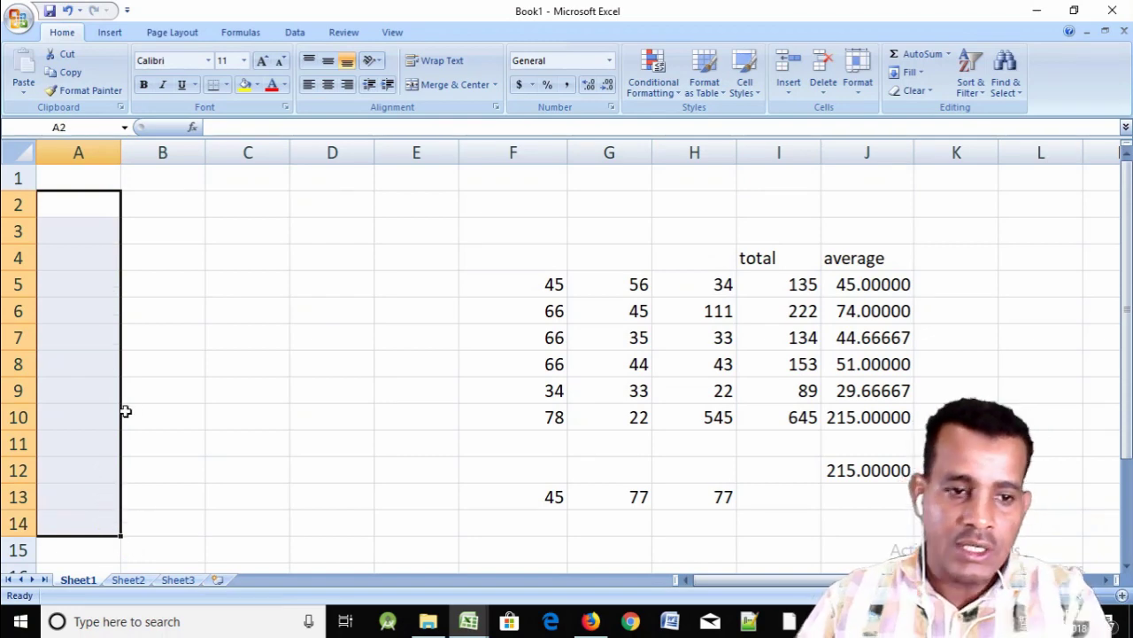
Enter 1 in B2 and fill a linear series down the column with step value 1 and stop value 12
left_click(164, 209)
type("1")
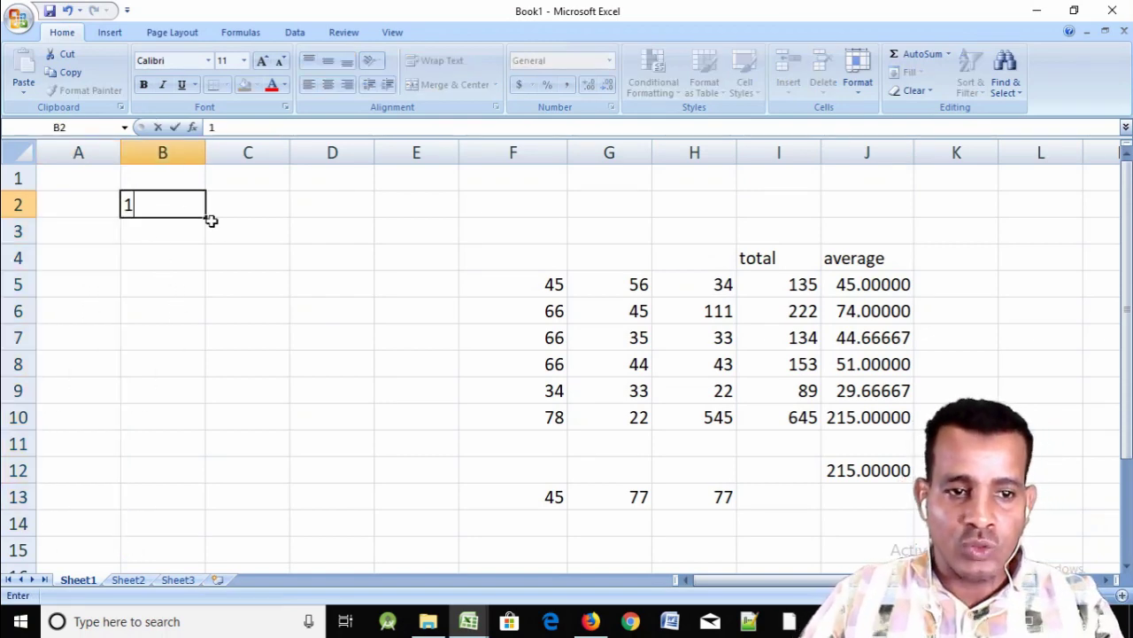
left_click(166, 204)
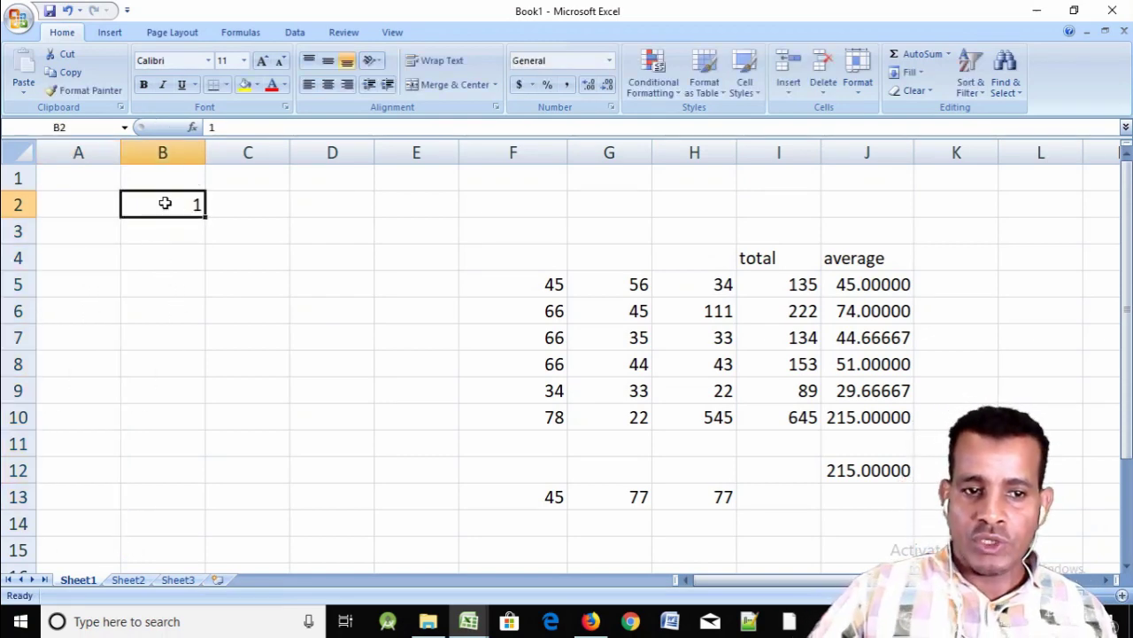
left_click(920, 72)
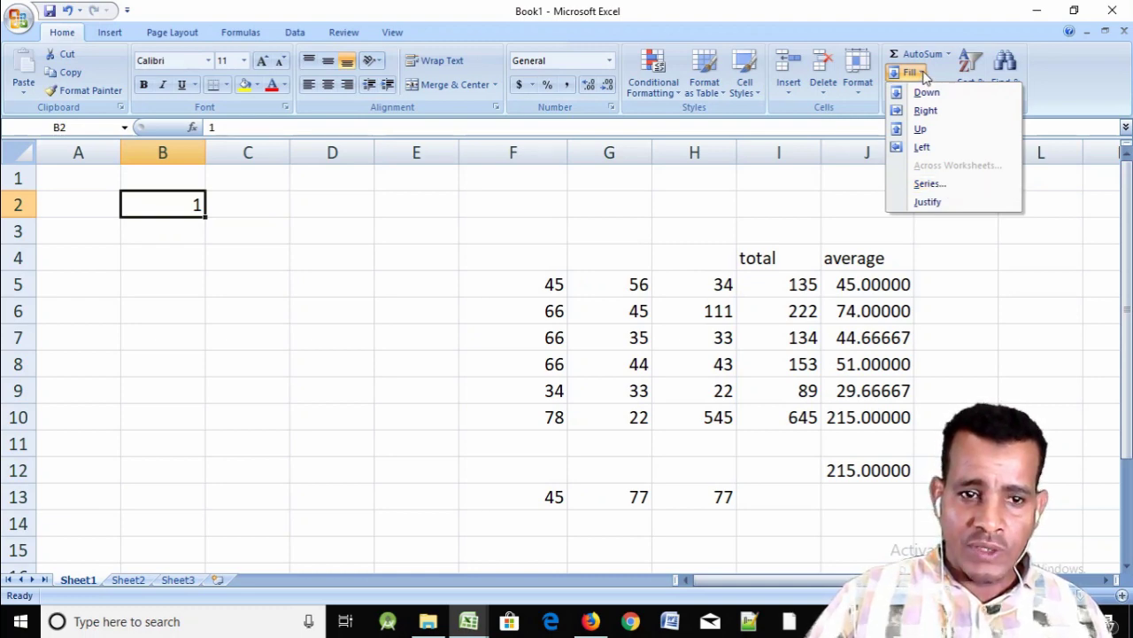
left_click(930, 183)
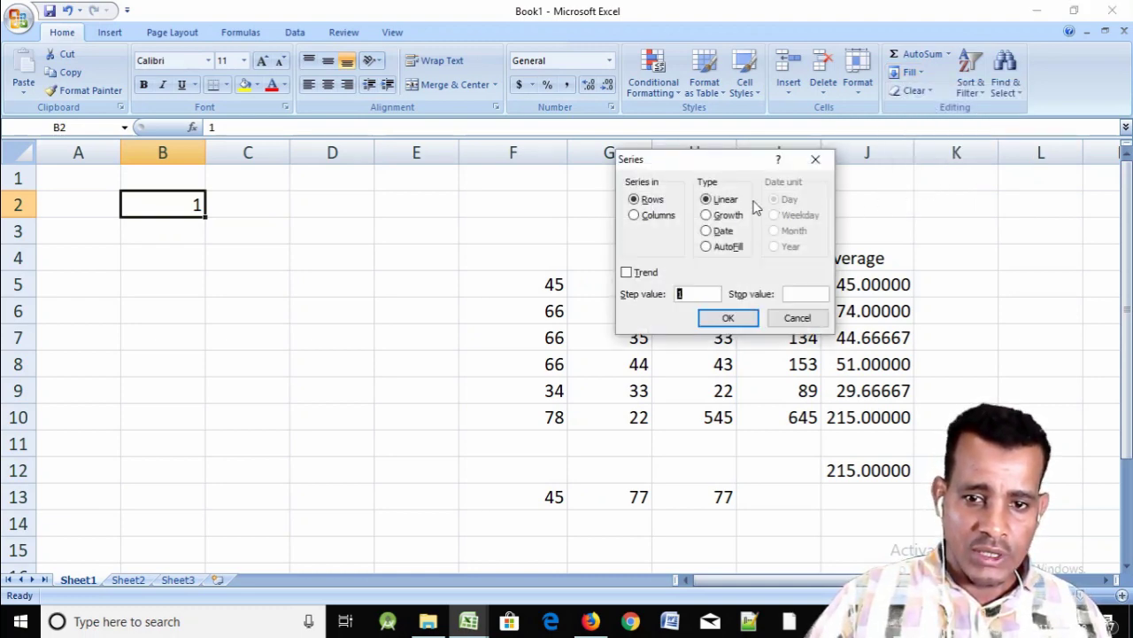
left_click(635, 216)
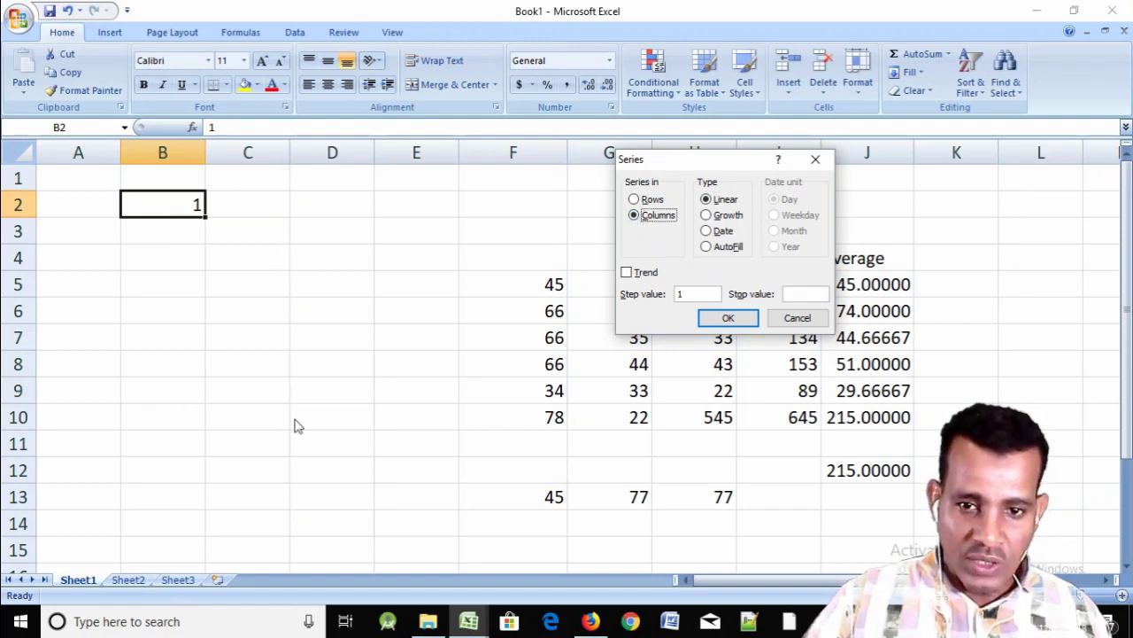
left_click(797, 295)
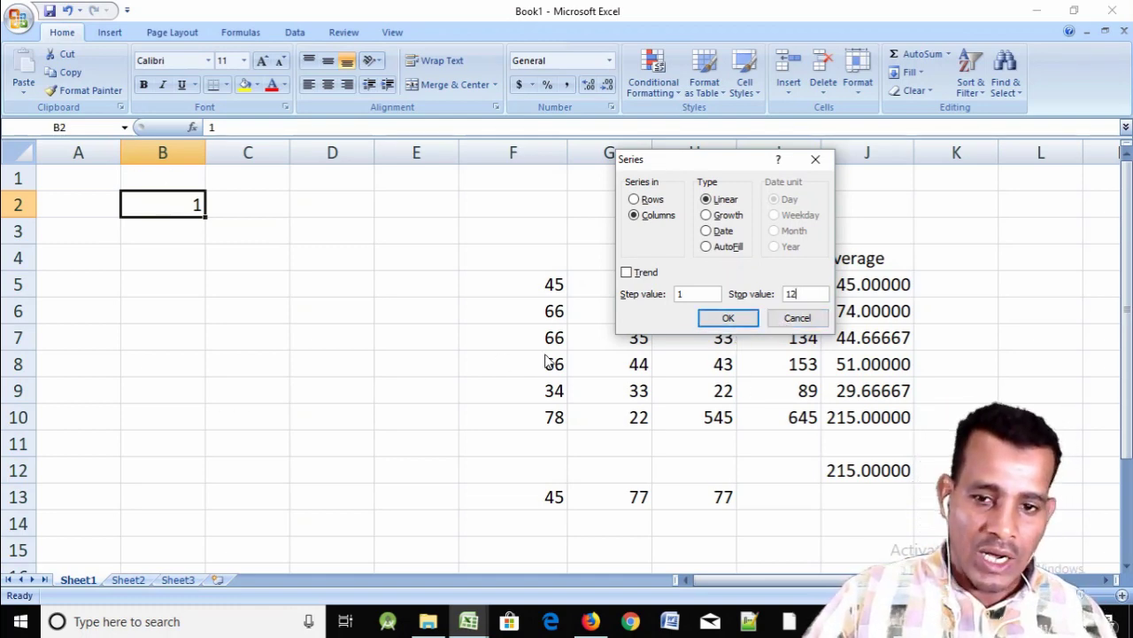
left_click(728, 319)
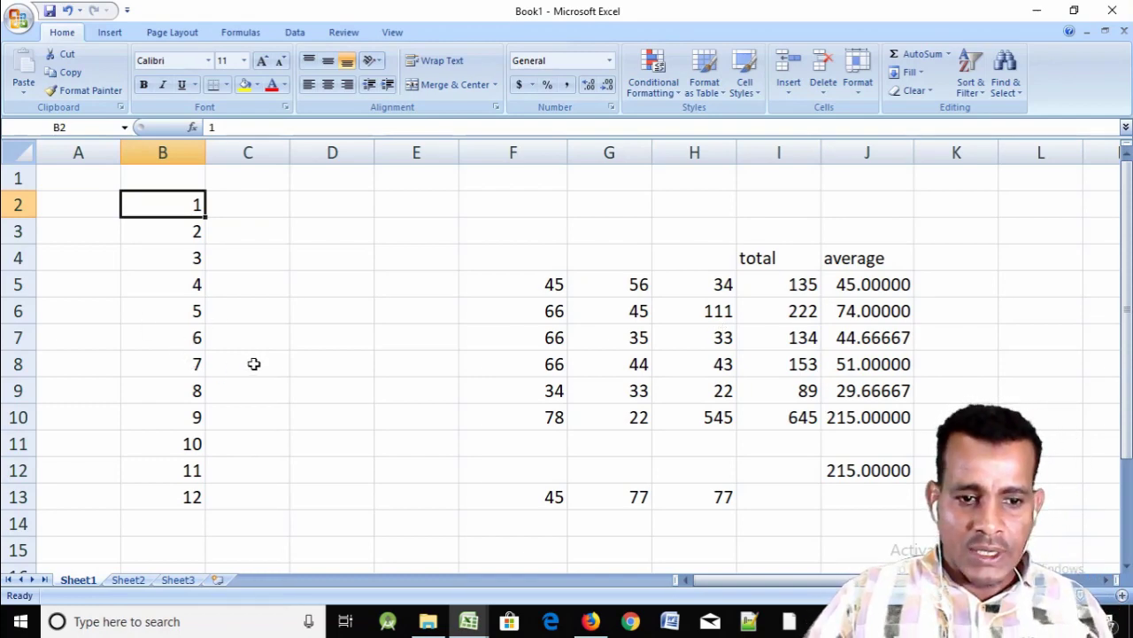
left_click(914, 72)
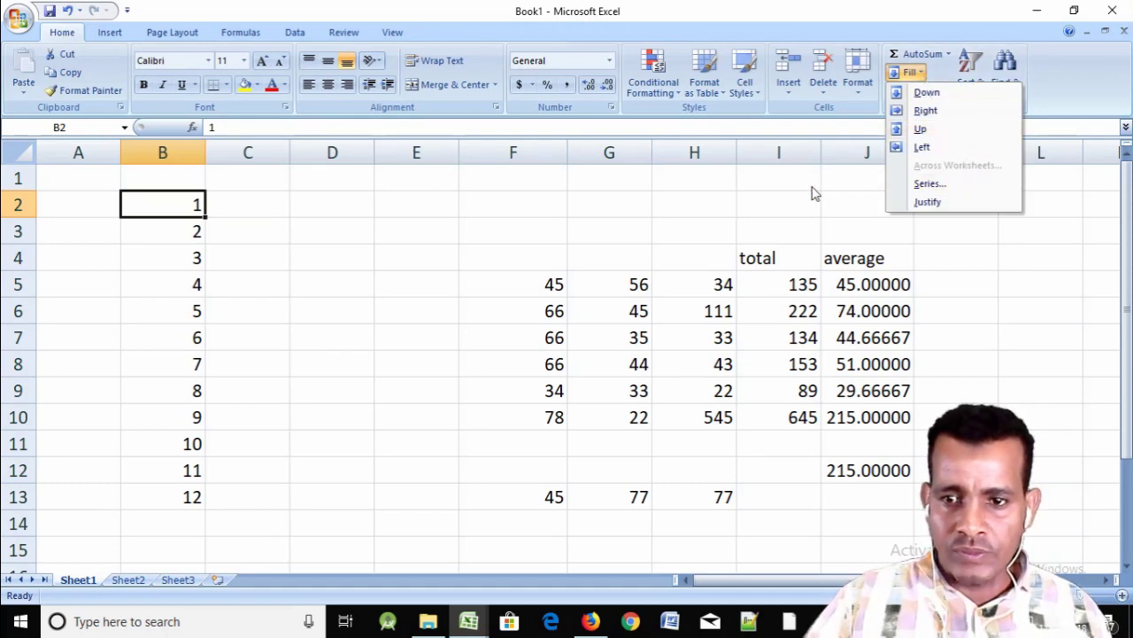
left_click(196, 257)
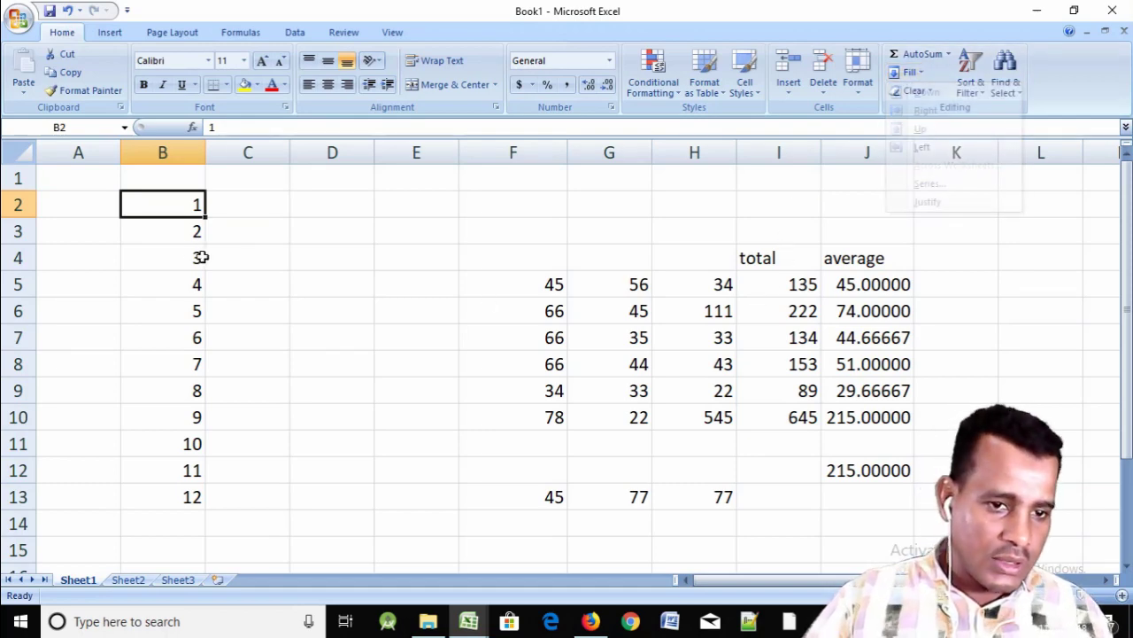
left_click(196, 257)
left_click(186, 206)
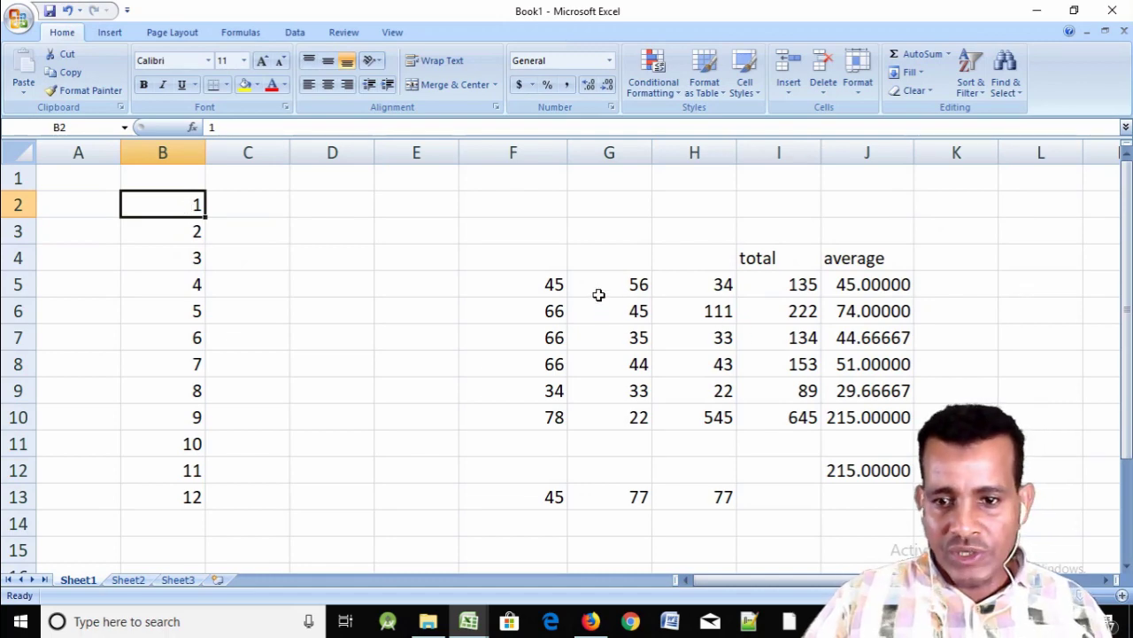
Select the table range F4:J10 with the numbers, totals and averages
left_click_drag(558, 257, 900, 418)
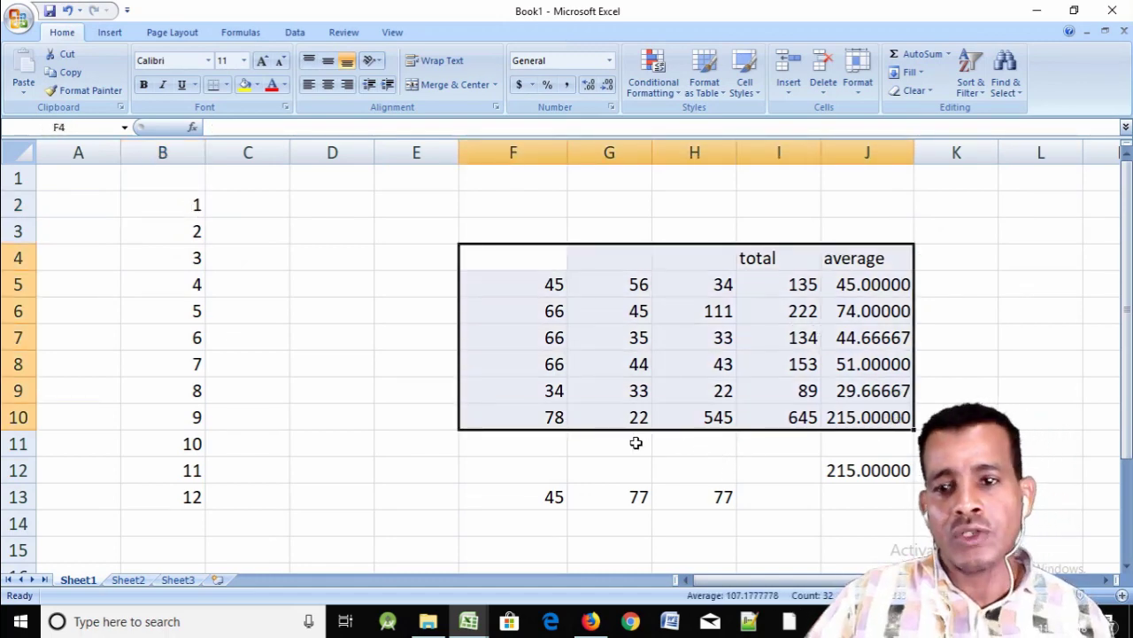